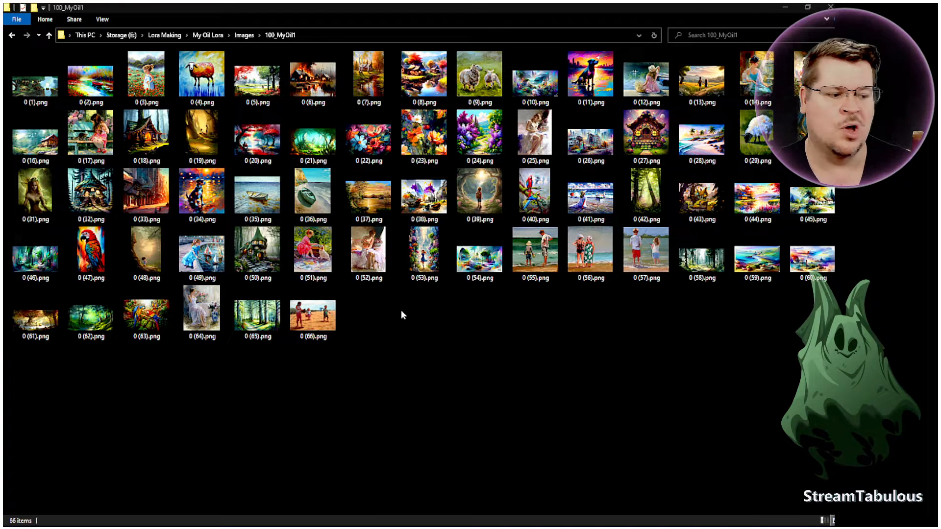
Examine the training images in the 100_MyOil1 folder, including the beach scenes 0 (55) to 0 (57).
{"action": "left_click_drag", "start_coordinate": [526, 298], "coordinate": [634, 255]}
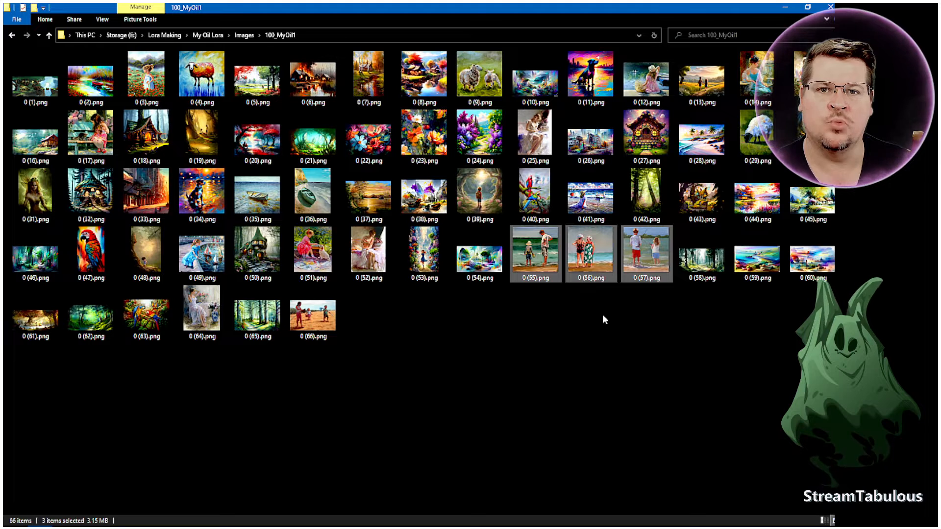
{"action": "left_click", "coordinate": [603, 316]}
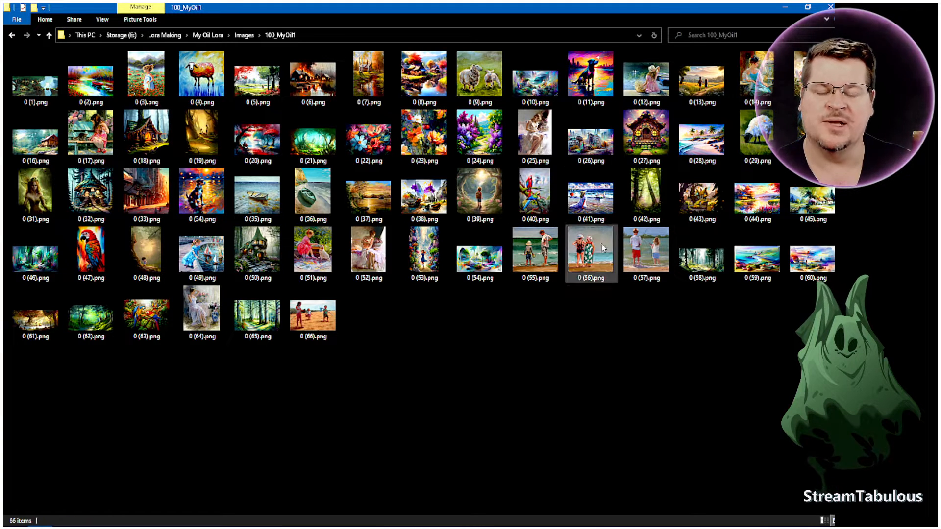
{"action": "left_click", "coordinate": [604, 84]}
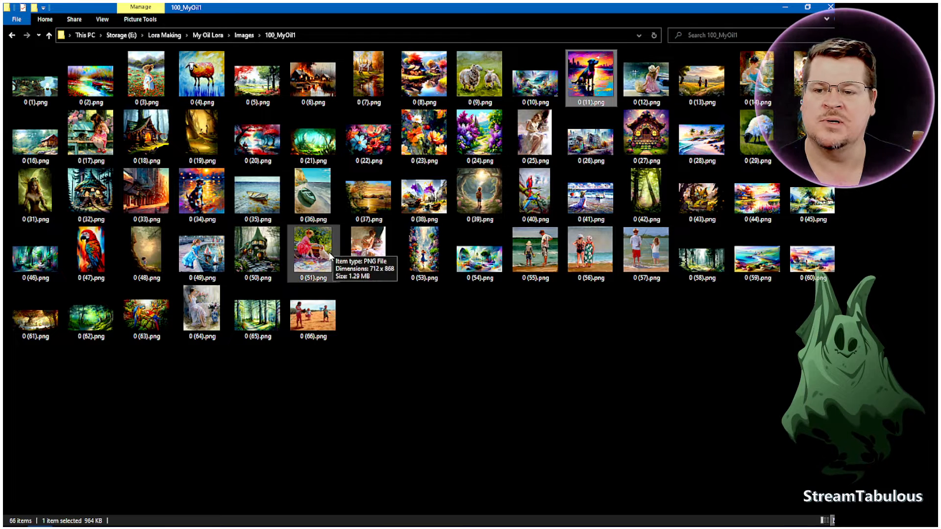
{"action": "left_click", "coordinate": [109, 199]}
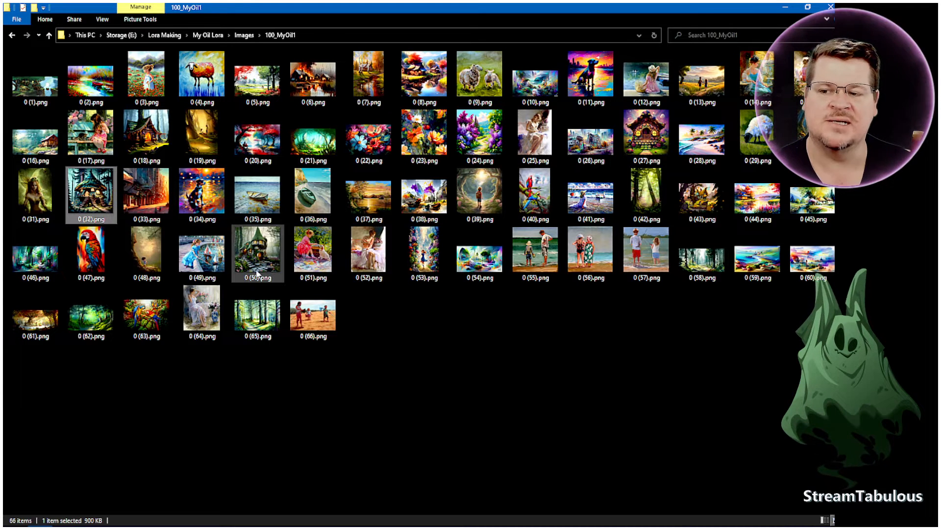
{"action": "left_click", "coordinate": [37, 199]}
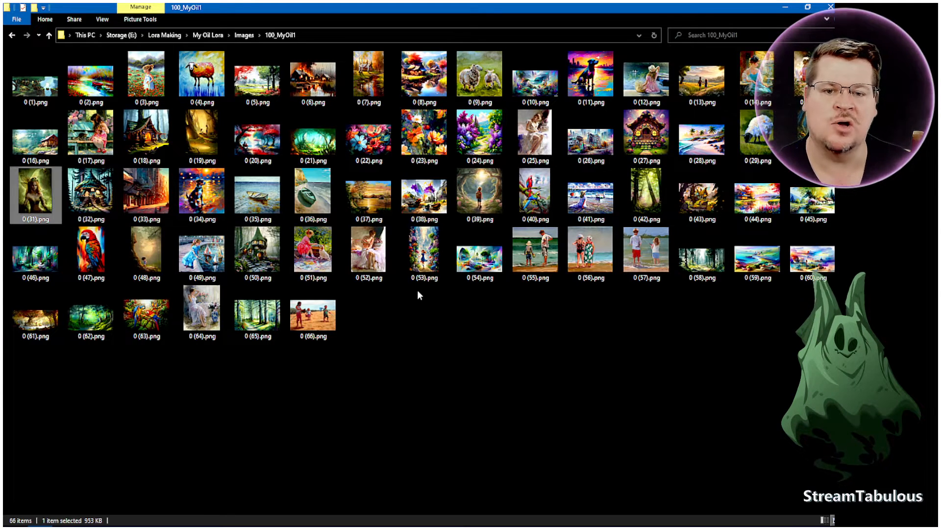
{"action": "left_click", "coordinate": [469, 331]}
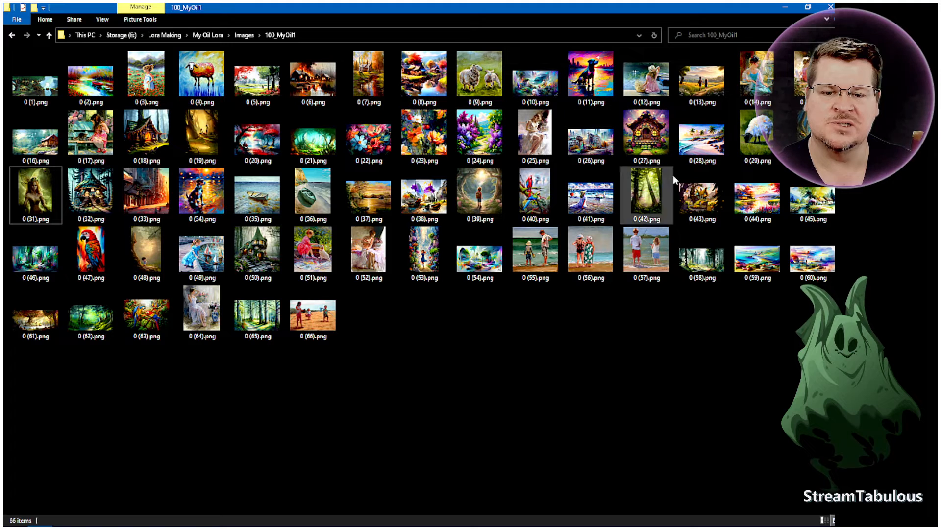
{"action": "left_click_drag", "start_coordinate": [529, 319], "coordinate": [649, 233]}
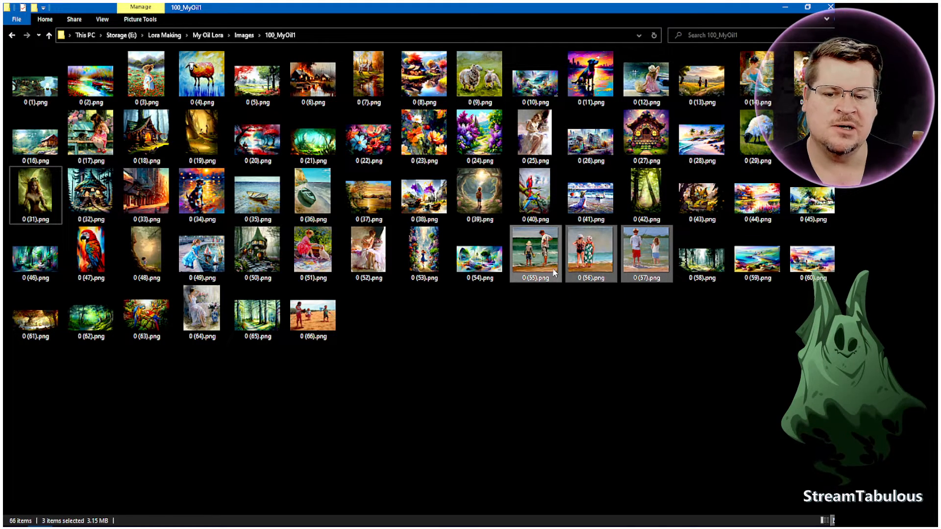
{"action": "left_click", "coordinate": [629, 305]}
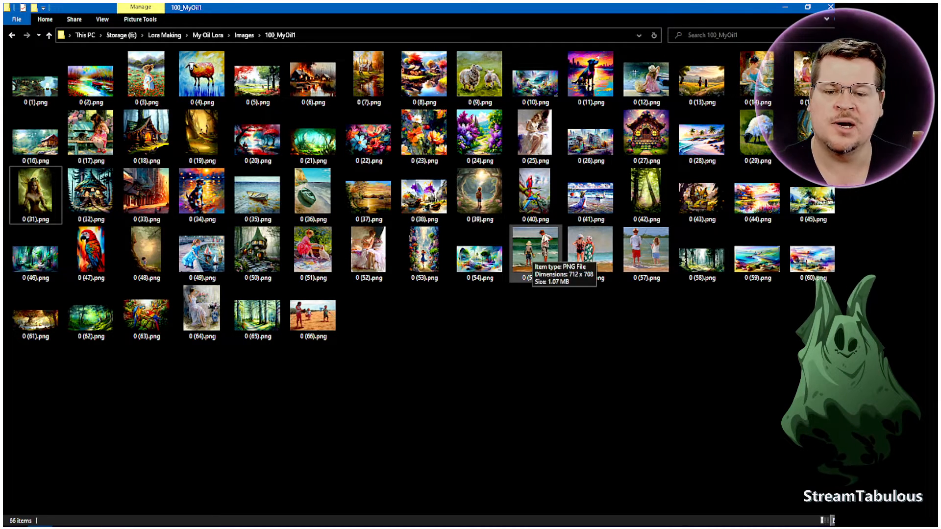
{"action": "mouse_move", "coordinate": [639, 286]}
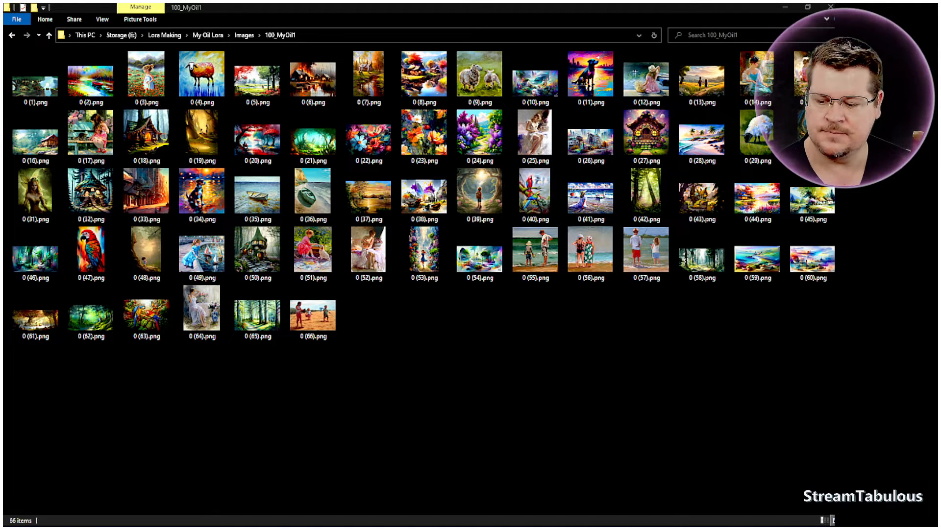
Review the Images, Log and Model folders in My Oil Lora and look inside the Images folder.
{"action": "key", "text": "alt+Tab"}
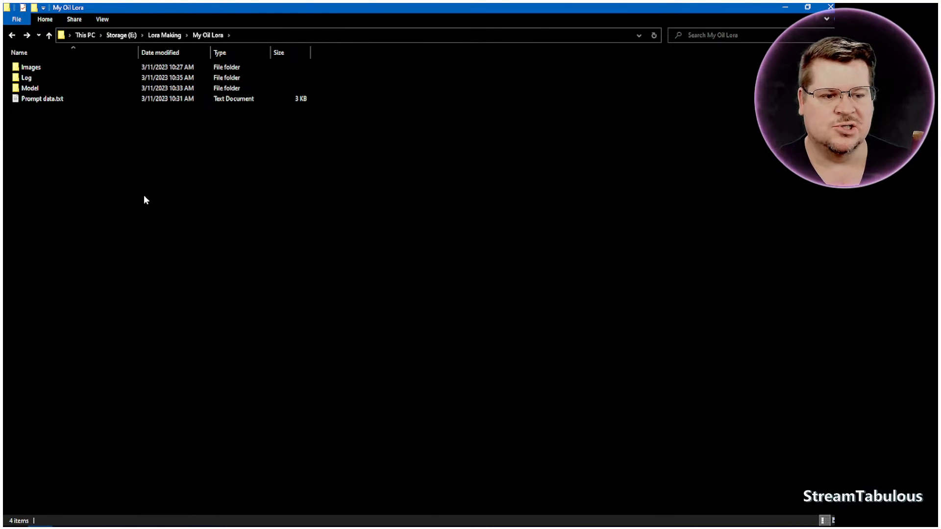
{"action": "left_click", "coordinate": [31, 70]}
{"action": "left_click", "coordinate": [30, 88]}
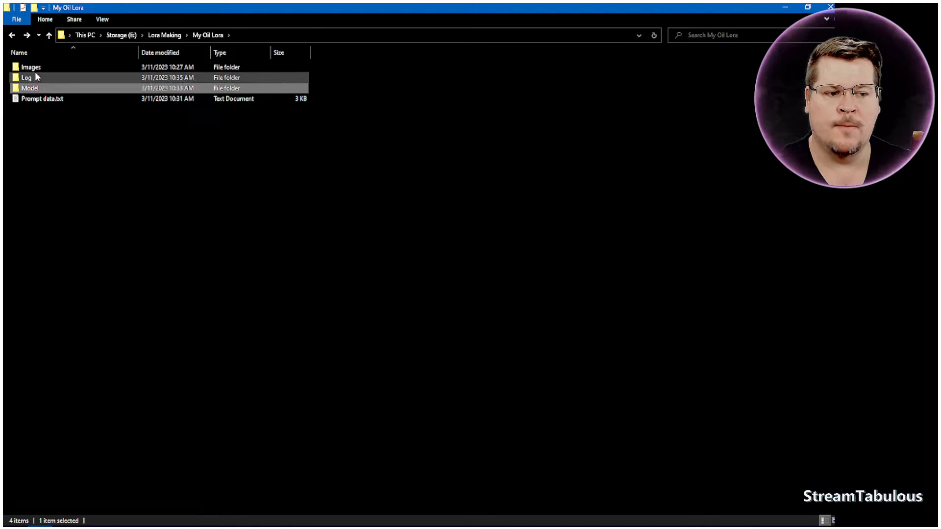
{"action": "double_click", "coordinate": [36, 69]}
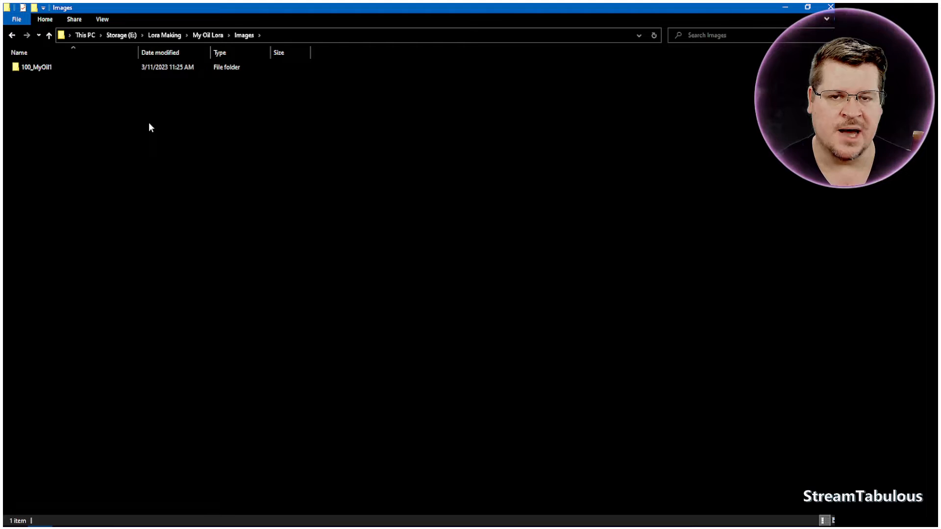
{"action": "key", "text": "alt+Left"}
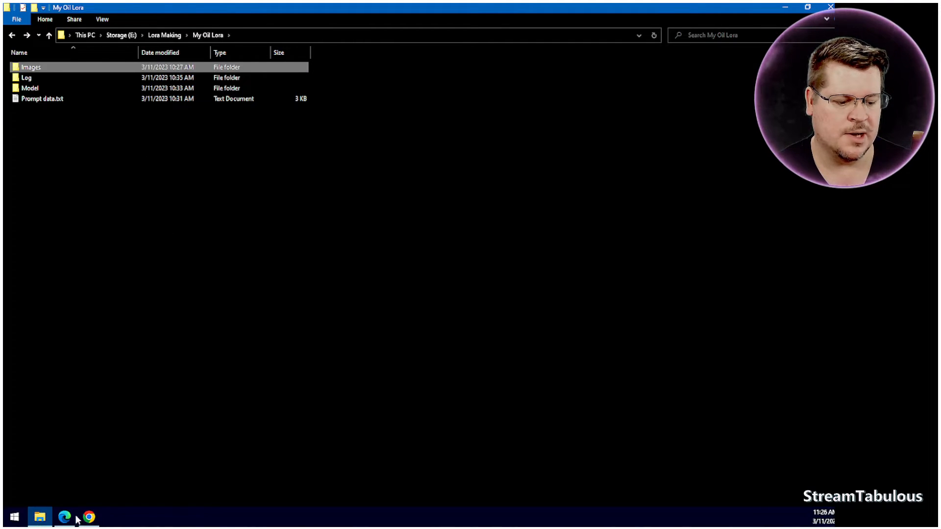
Switch to the Kohya_ss GUI and load the LoRA training configuration E:/Lora Making/Low GTX-Settings.json.
{"action": "left_click", "coordinate": [74, 521]}
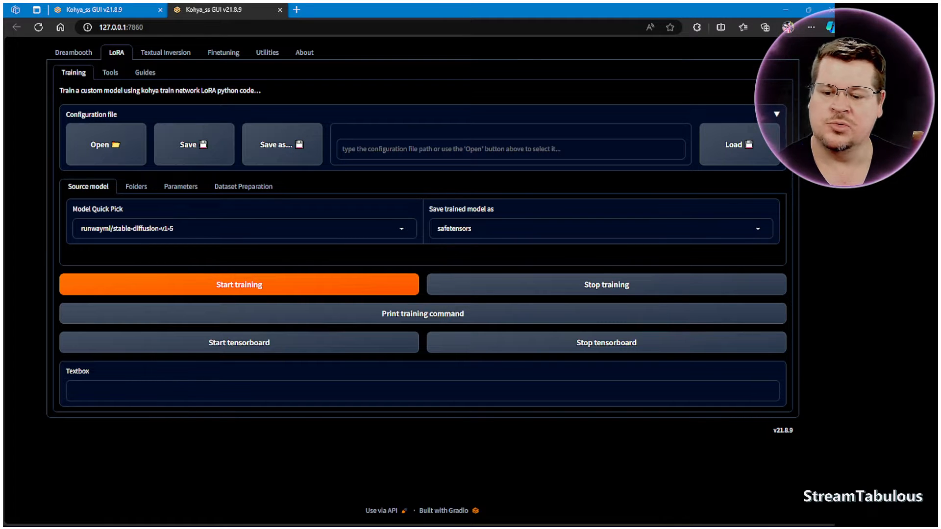
{"action": "double_click", "coordinate": [86, 267]}
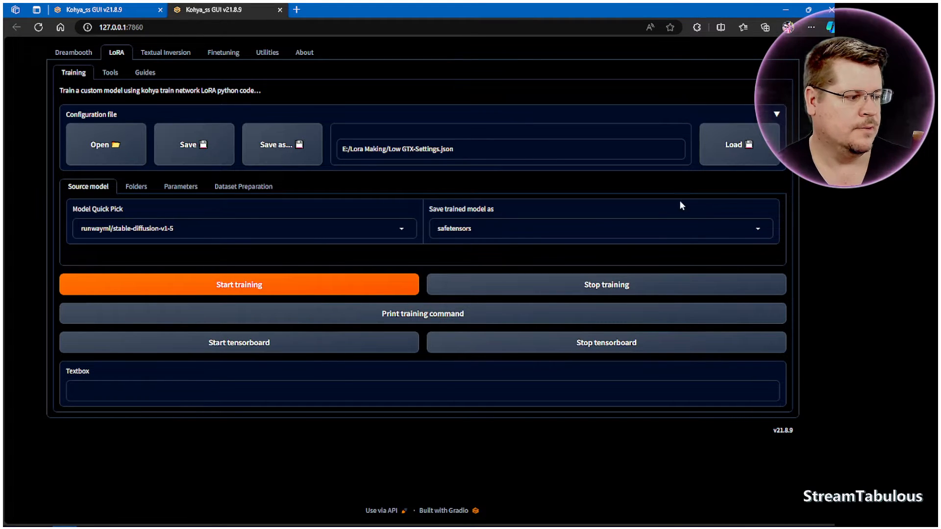
{"action": "left_click", "coordinate": [110, 73]}
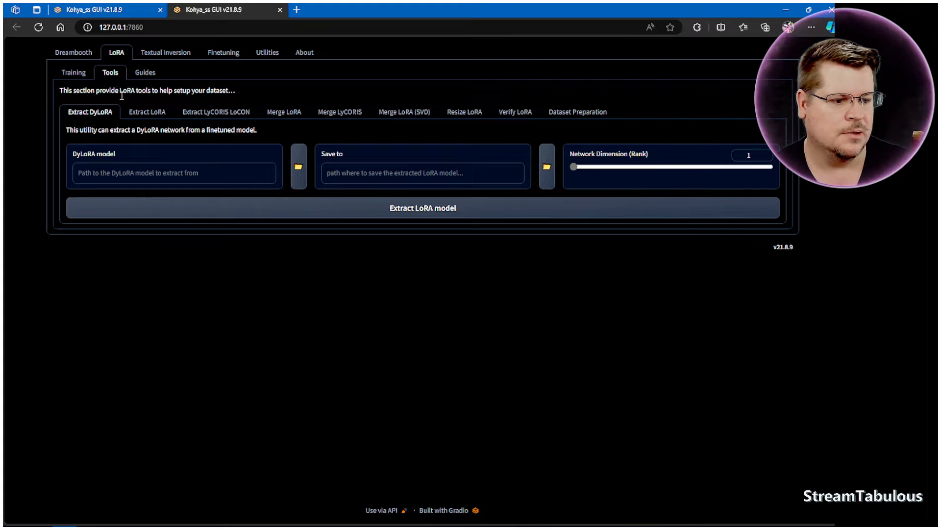
{"action": "left_click", "coordinate": [73, 72]}
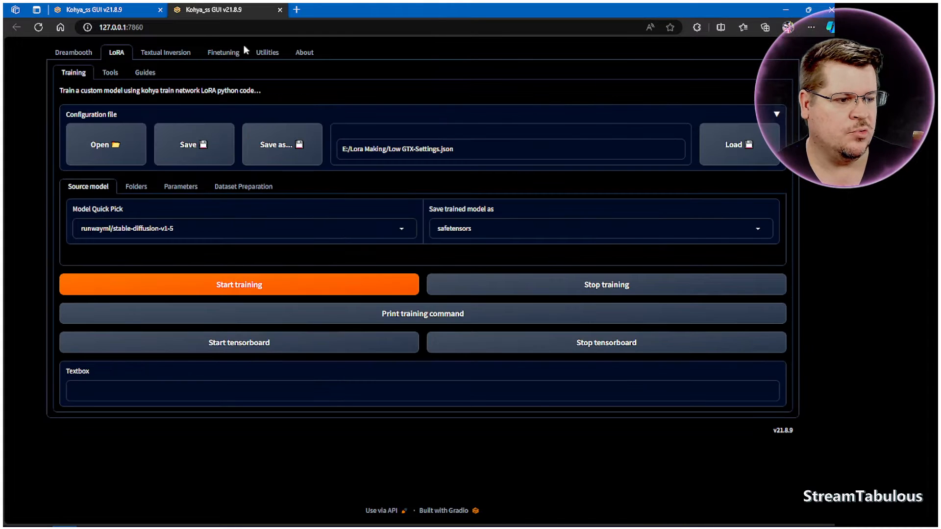
Set up WD14 captioning for E:/Lora Making/My Oil Lora/Images/100_MyOil1 with the caption prefix NyOil1.
{"action": "left_click", "coordinate": [265, 58]}
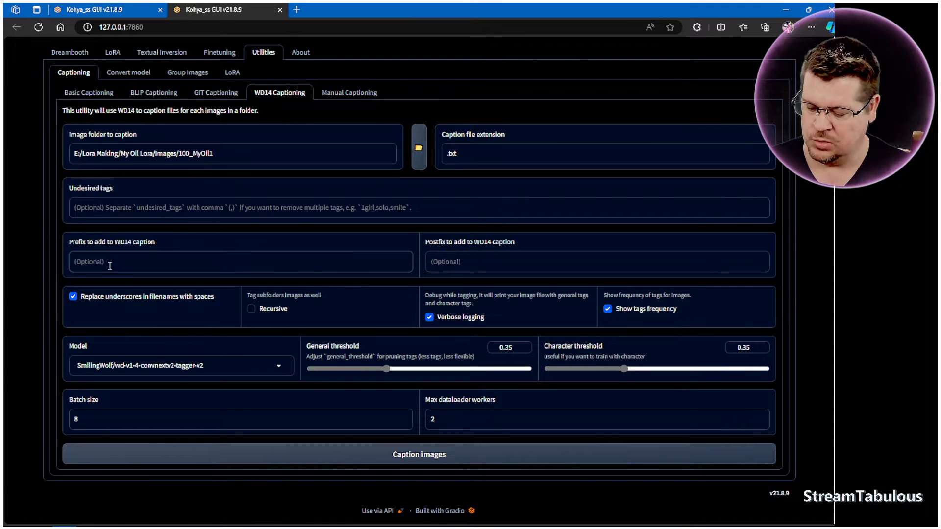
{"action": "type", "text": "NyOild1"}
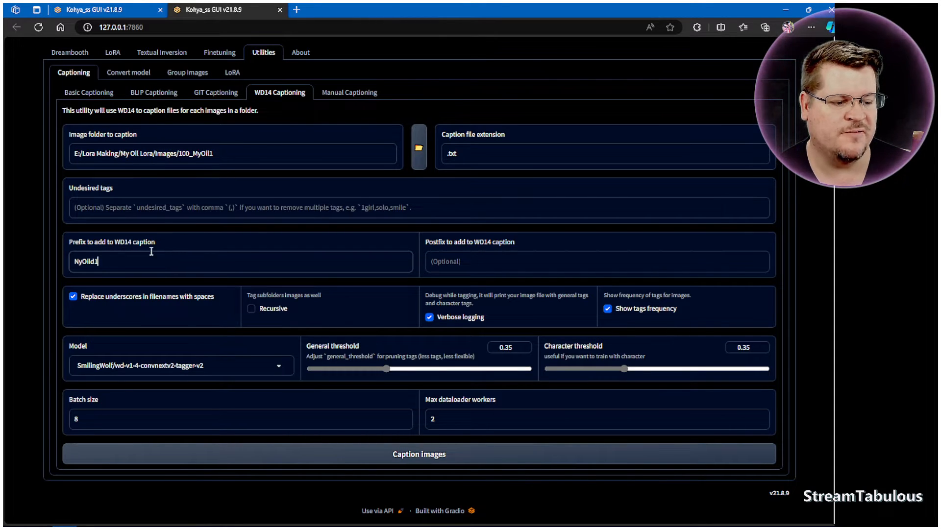
{"action": "left_click", "coordinate": [95, 262]}
{"action": "key", "text": "BackSpace"}
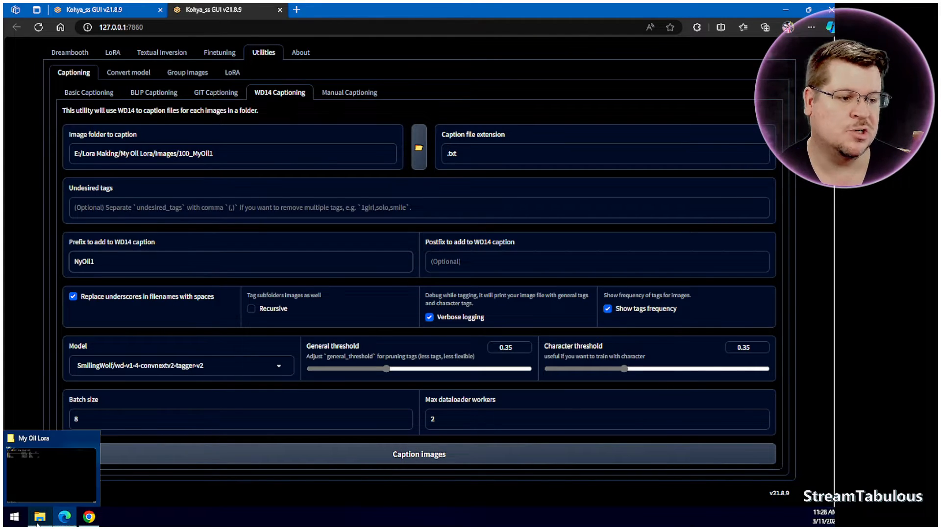
Switch to File Explorer, go to the Images/100_MyOil1 folder and open the caption file 0 (2).txt.
{"action": "left_click", "coordinate": [37, 523]}
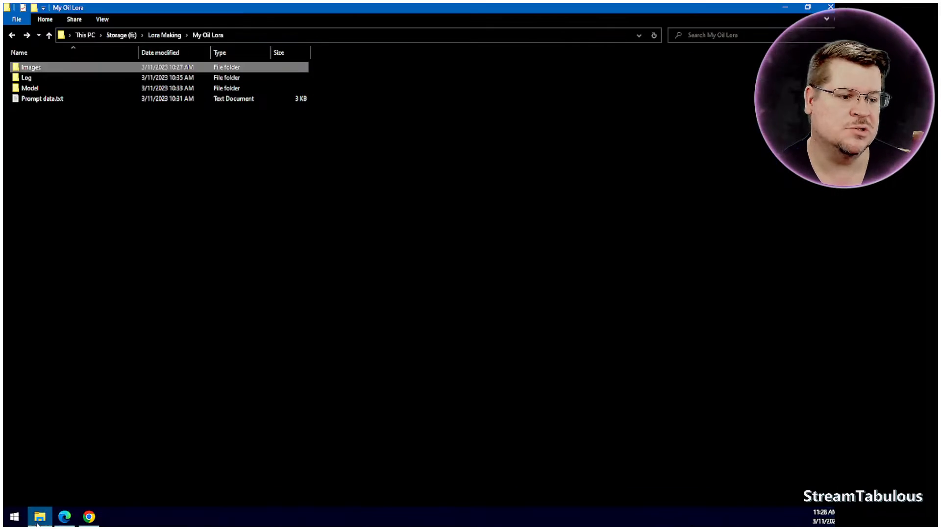
{"action": "double_click", "coordinate": [39, 67]}
{"action": "double_click", "coordinate": [39, 68]}
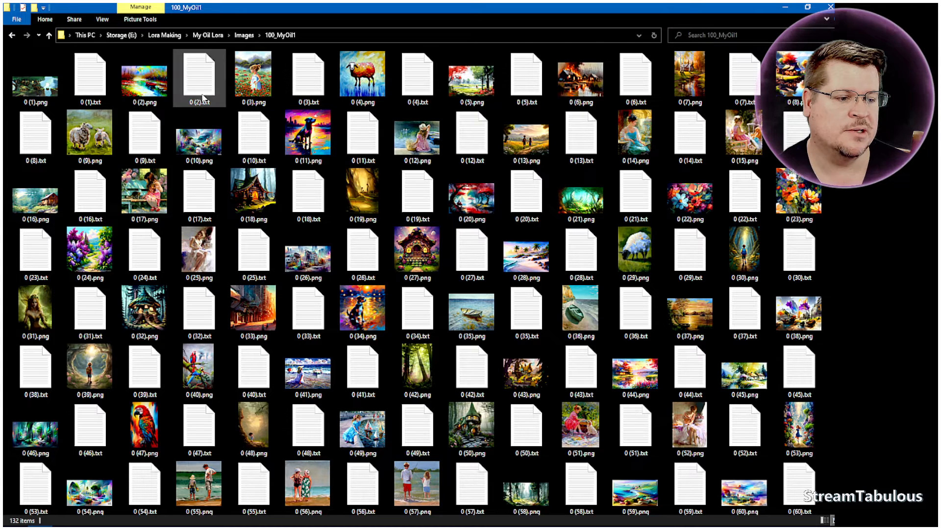
{"action": "left_click", "coordinate": [147, 90]}
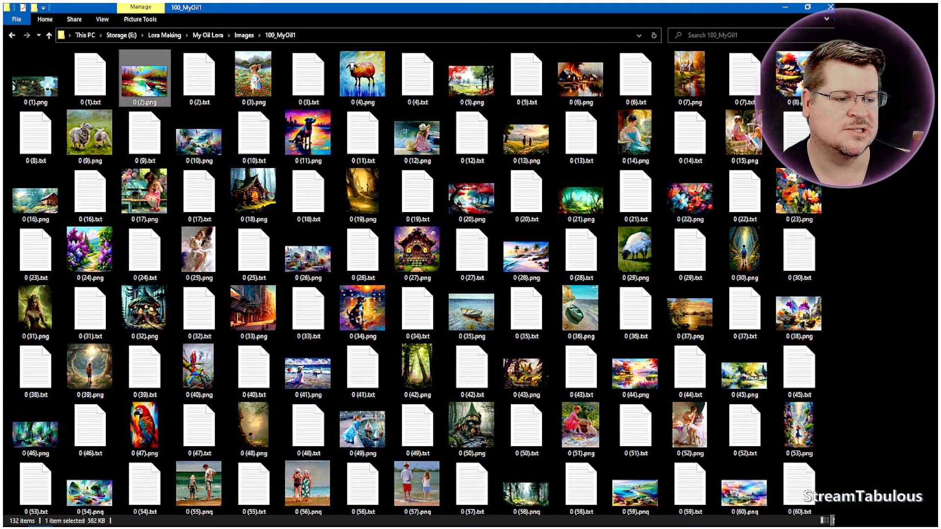
{"action": "left_click", "coordinate": [215, 89]}
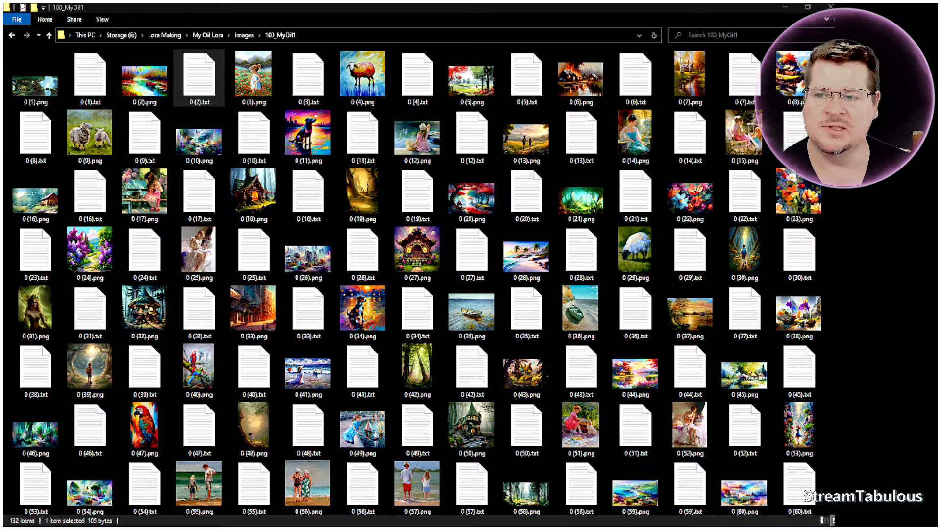
Append the tag ", Boat" to the caption in 0 (2).txt, then save and close the file.
{"action": "left_click_drag", "start_coordinate": [3, 73], "coordinate": [416, 59]}
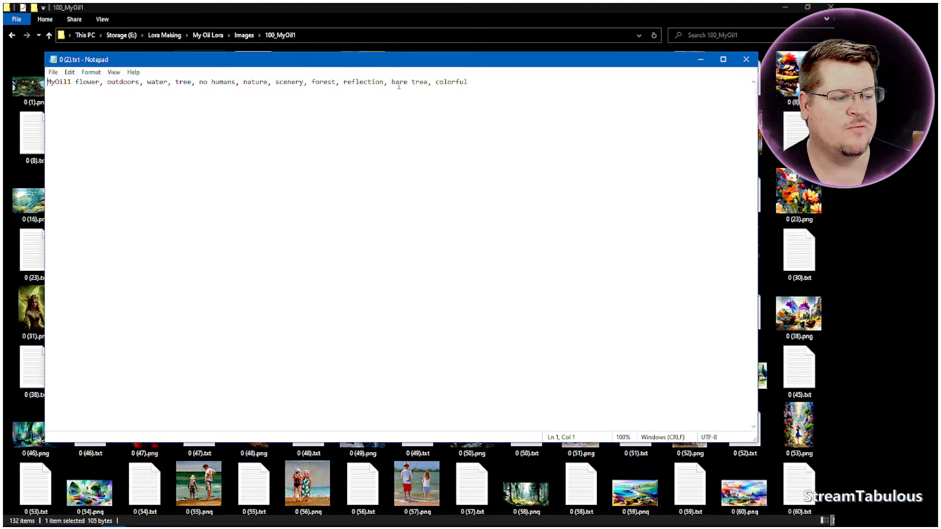
{"action": "left_click_drag", "start_coordinate": [490, 61], "coordinate": [566, 125]}
{"action": "left_click", "coordinate": [521, 160]}
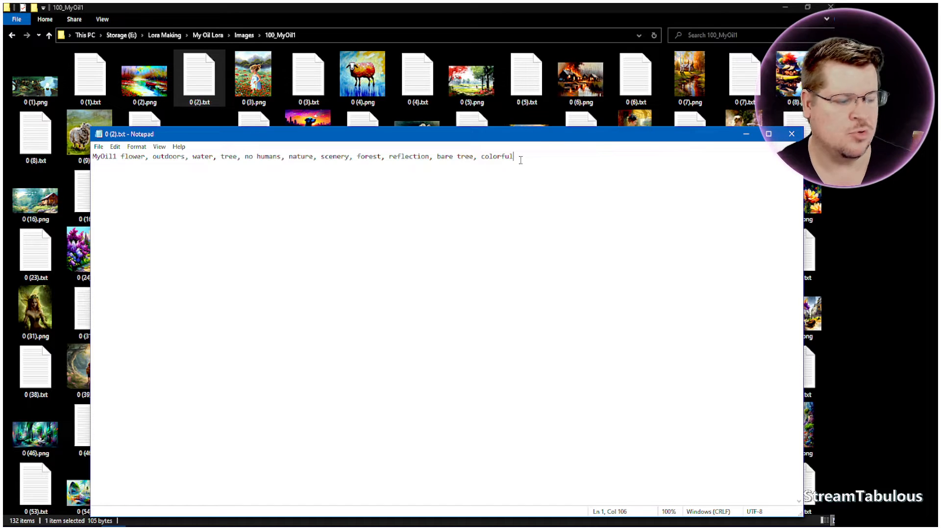
{"action": "type", "text": ","}
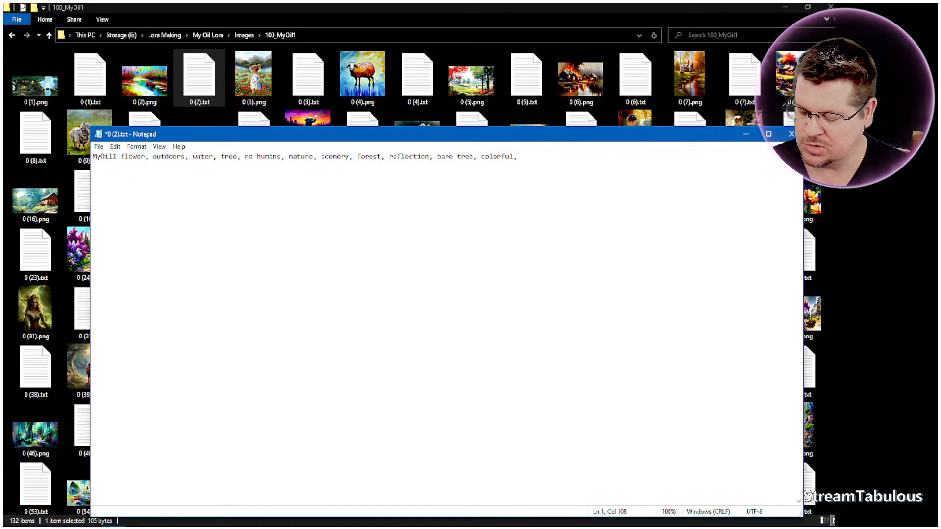
{"action": "type", "text": "Boat"}
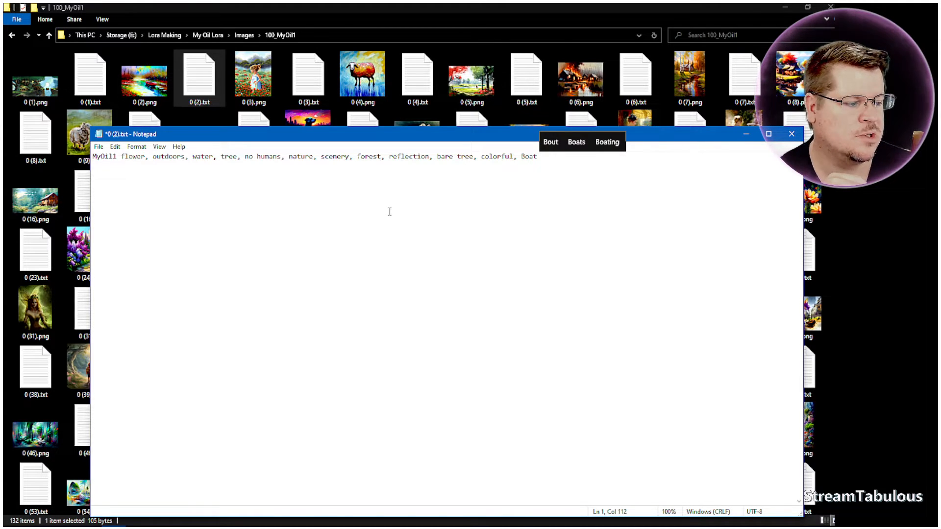
{"action": "left_click", "coordinate": [98, 147]}
{"action": "left_click", "coordinate": [116, 184]}
{"action": "key", "text": "alt+F4"}
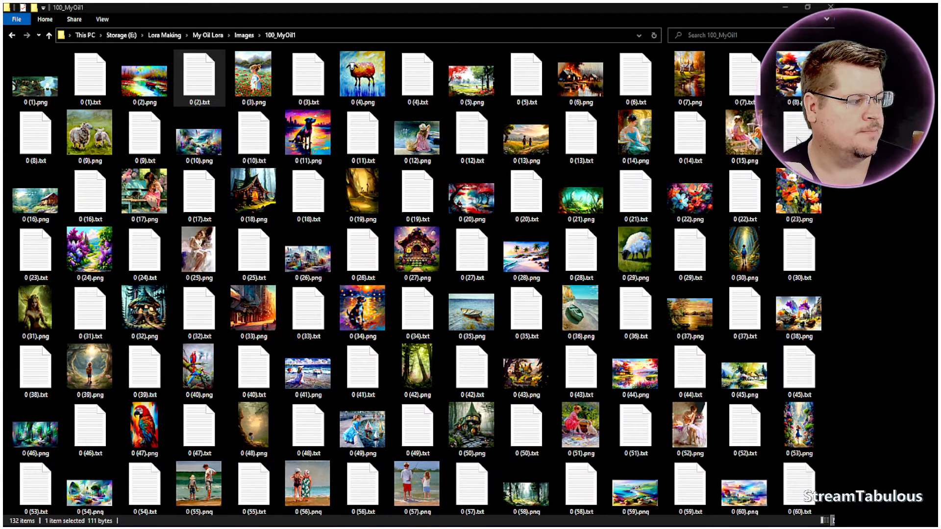
Append the tag ", Sheep" to the caption in 0 (9).txt, then save and close the file.
{"action": "double_click", "coordinate": [155, 147]}
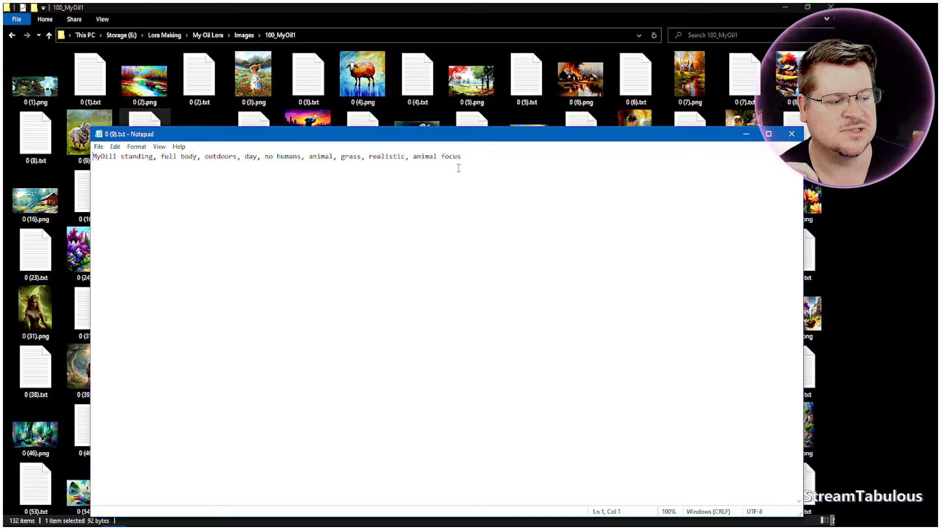
{"action": "left_click", "coordinate": [475, 157]}
{"action": "type", "text": ", Sheep"}
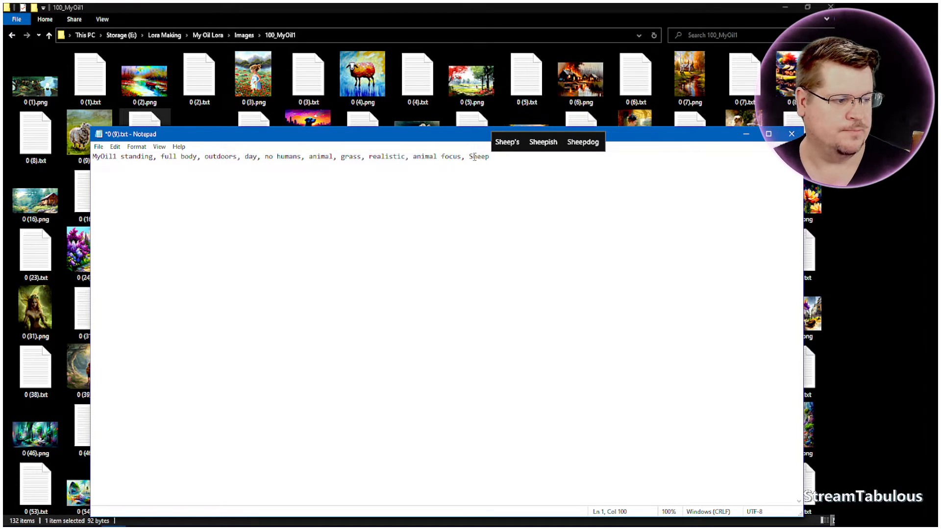
{"action": "left_click", "coordinate": [99, 147]}
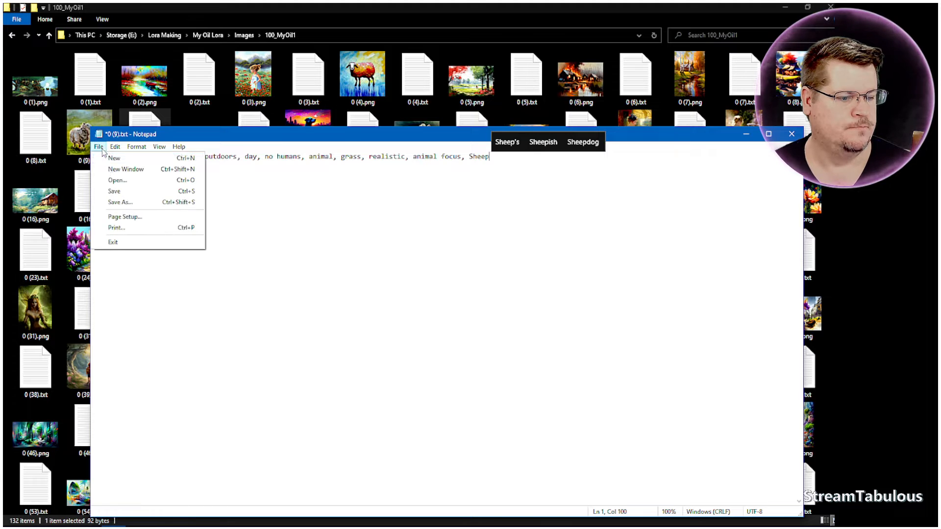
{"action": "left_click", "coordinate": [114, 191]}
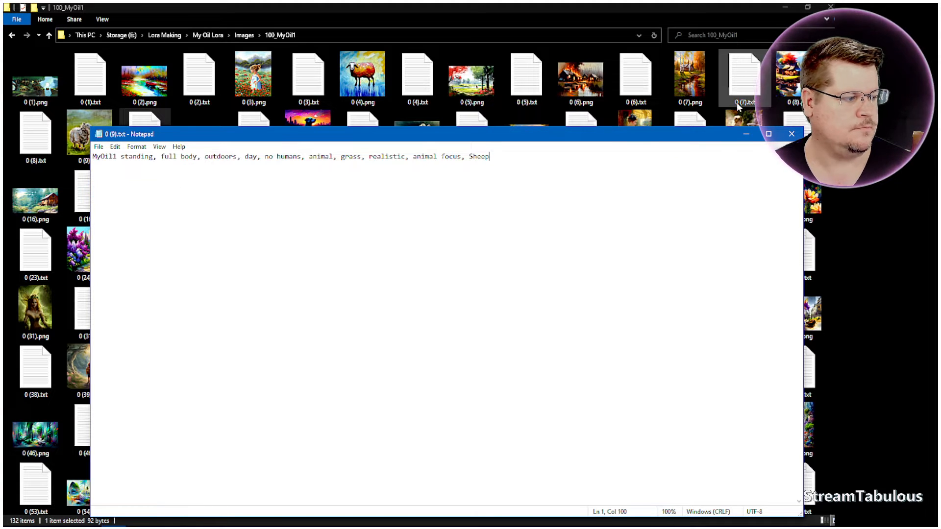
{"action": "left_click", "coordinate": [792, 134]}
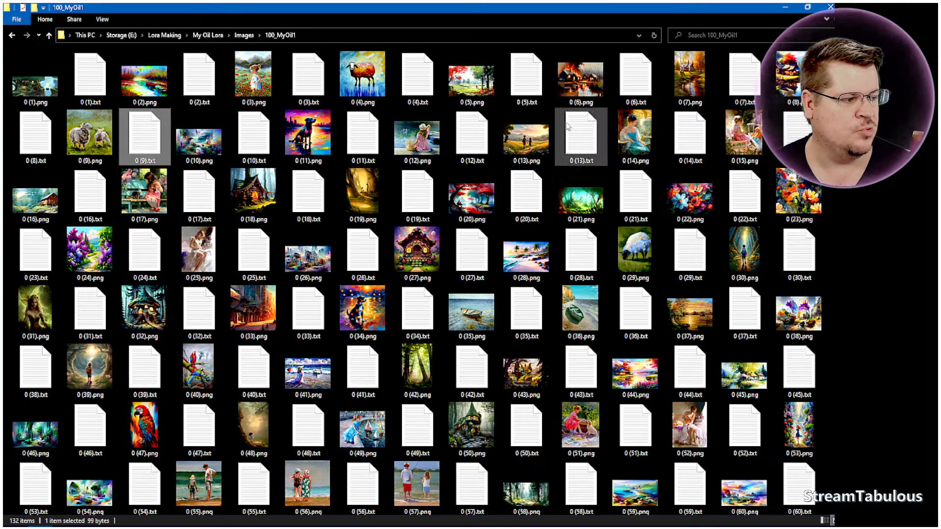
Append the tag ", Fire" to the caption in 0 (6).txt, then save and close the file.
{"action": "double_click", "coordinate": [635, 77]}
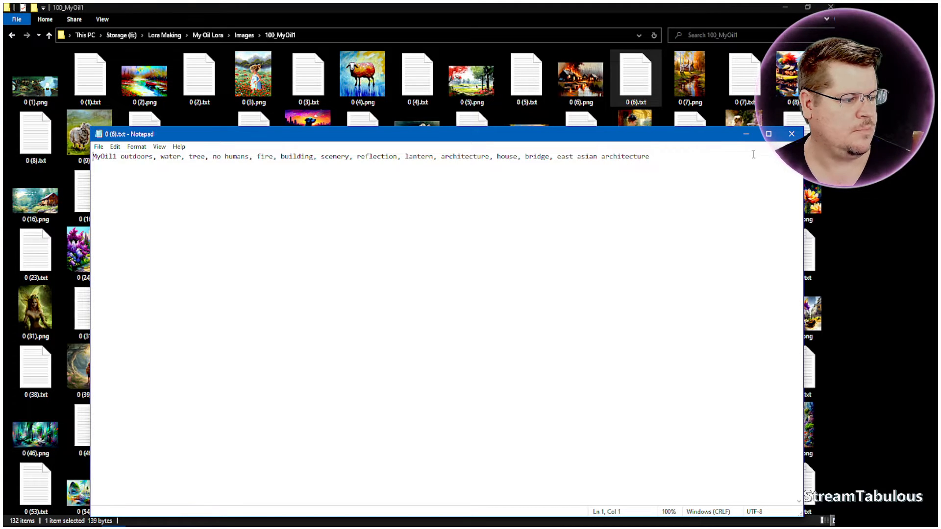
{"action": "left_click", "coordinate": [669, 162]}
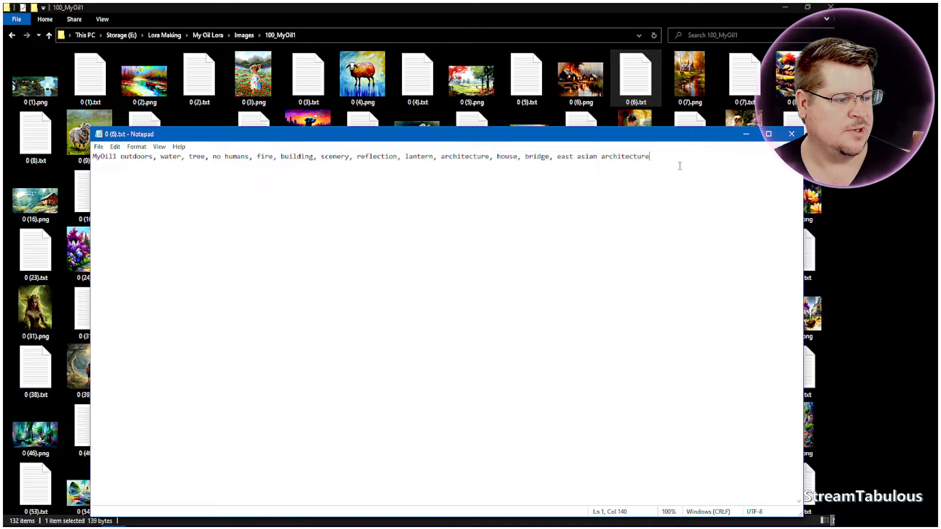
{"action": "type", "text": ","}
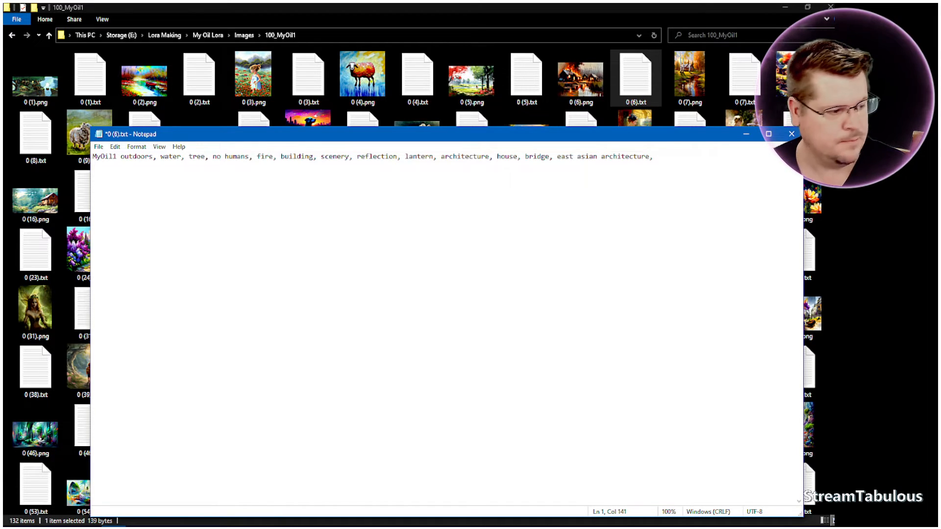
{"action": "type", "text": " Fire"}
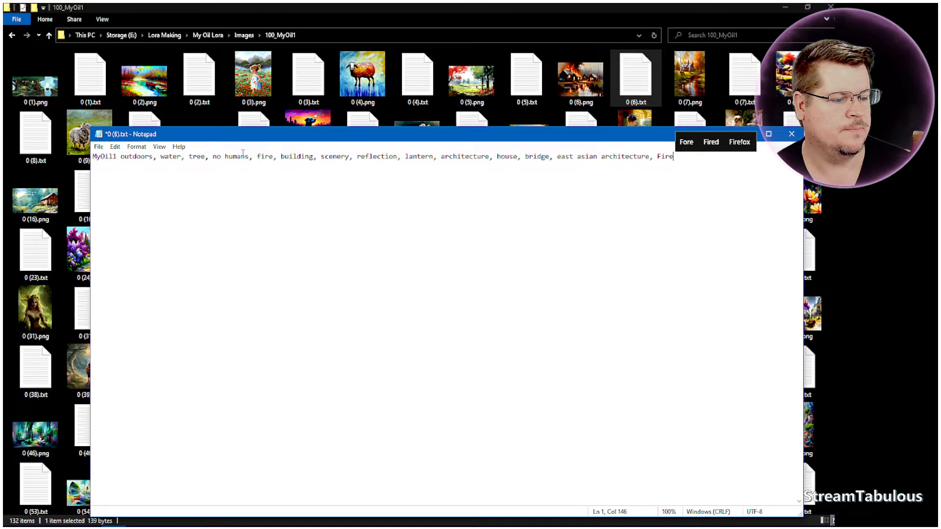
{"action": "left_click", "coordinate": [99, 147]}
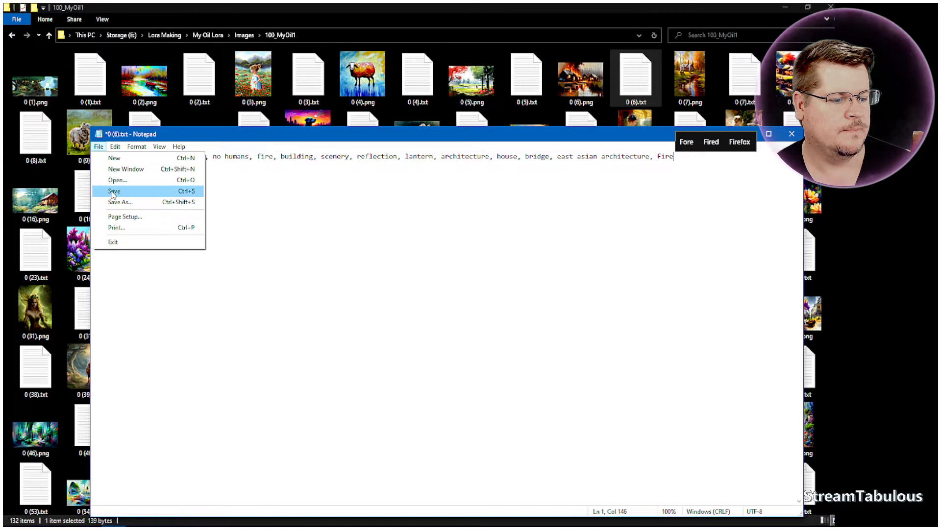
{"action": "left_click", "coordinate": [113, 192]}
{"action": "left_click", "coordinate": [787, 137]}
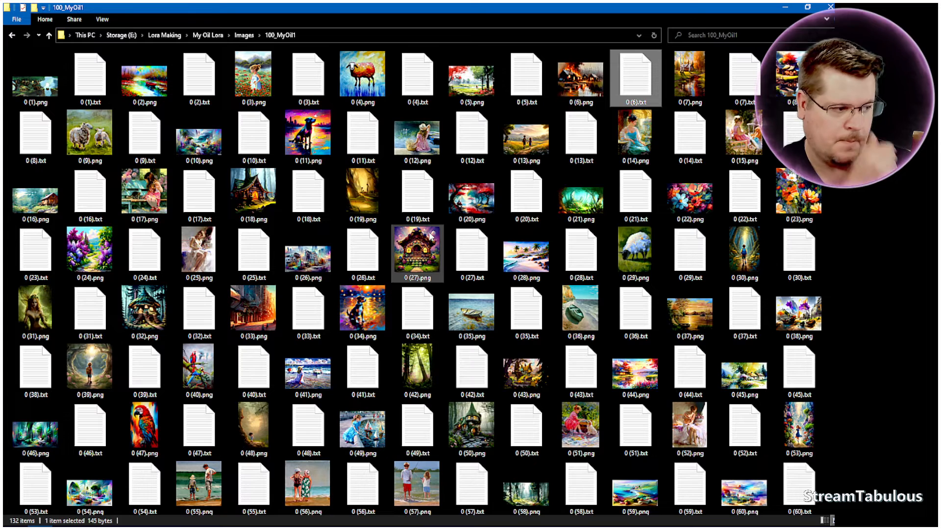
Append the tag ", Dog" to the caption in 0 (11).txt, then save and close the file.
{"action": "double_click", "coordinate": [369, 140]}
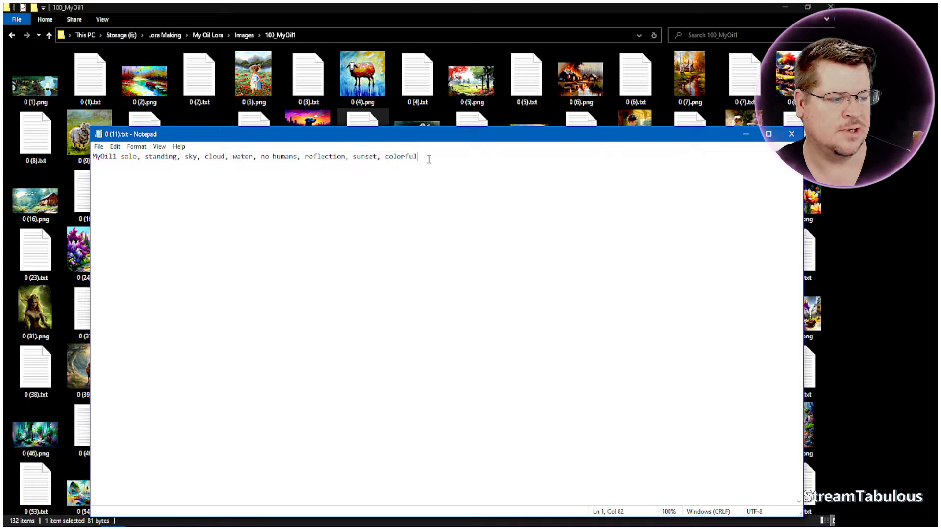
{"action": "type", "text": ", Dog"}
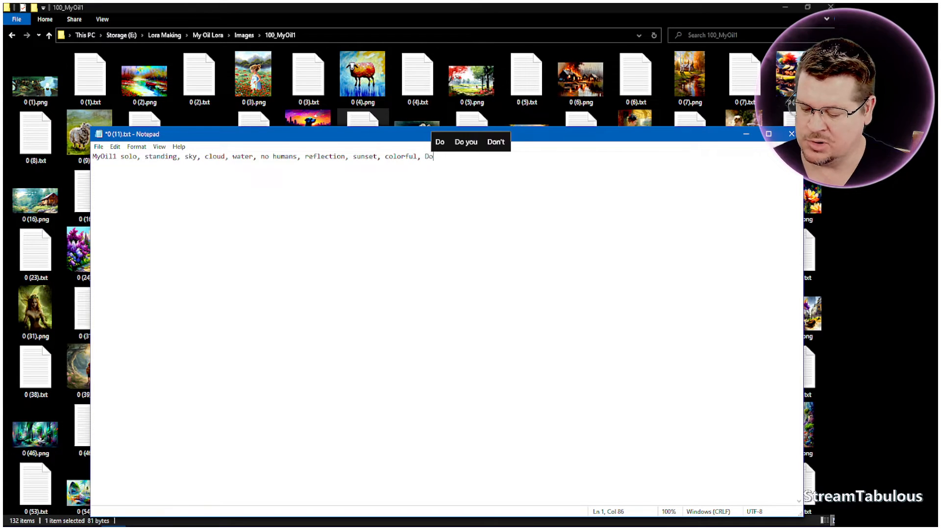
{"action": "left_click", "coordinate": [98, 147]}
{"action": "left_click", "coordinate": [114, 191]}
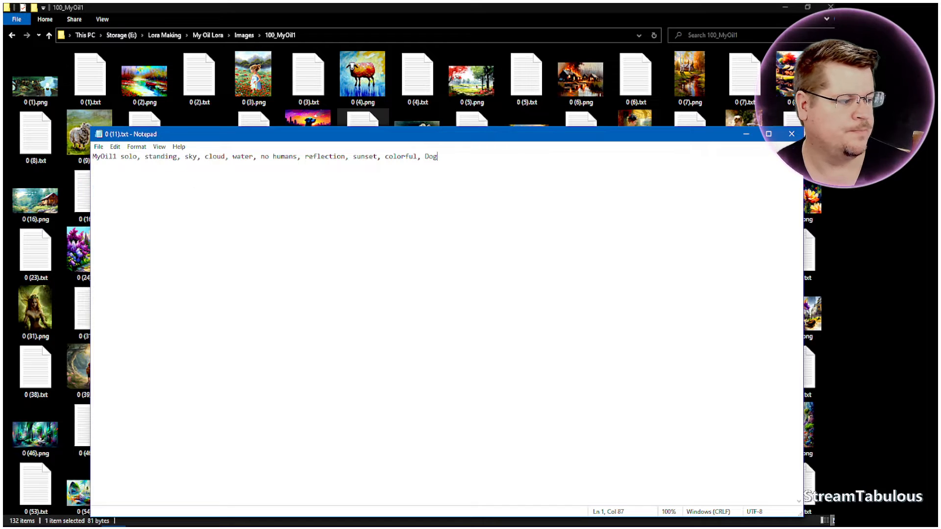
{"action": "left_click", "coordinate": [790, 136]}
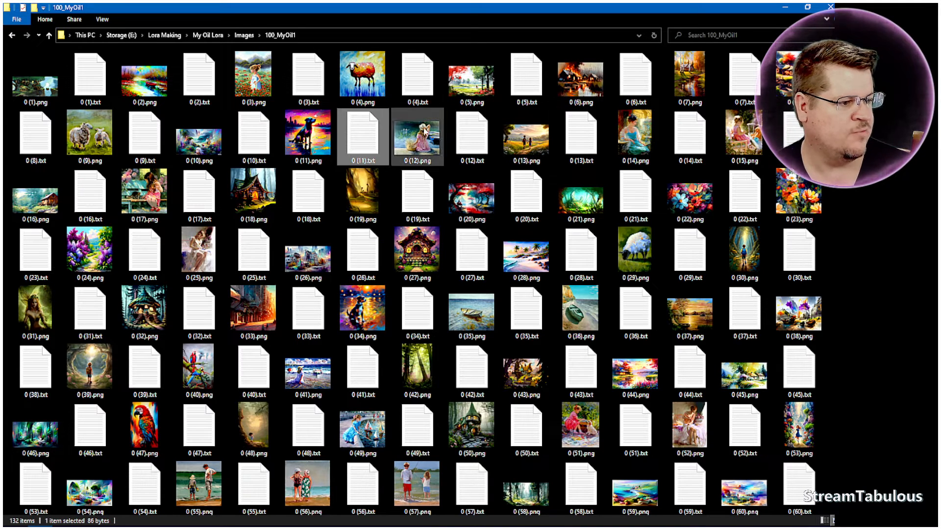
Append the tag ", Sheep" to the caption in 0 (4).txt and save the file.
{"action": "double_click", "coordinate": [411, 93]}
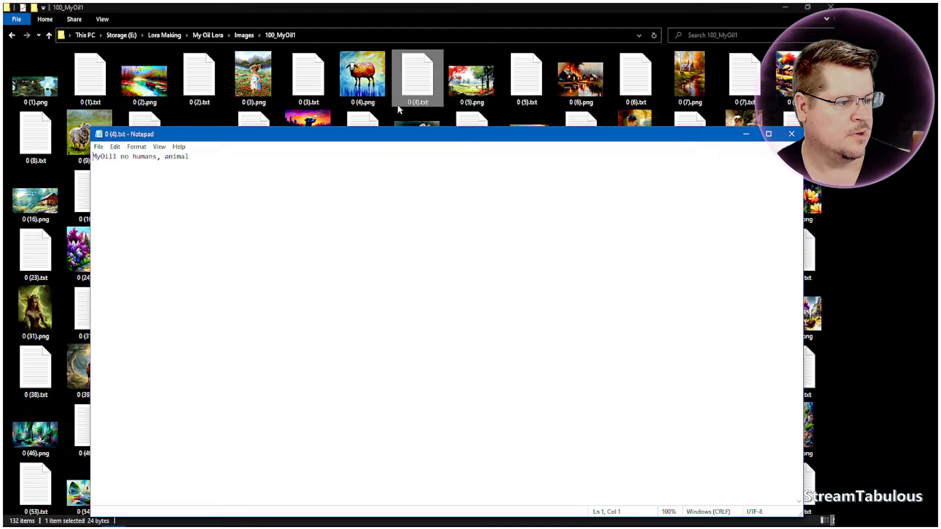
{"action": "left_click", "coordinate": [204, 156]}
{"action": "type", "text": ", Sheep"}
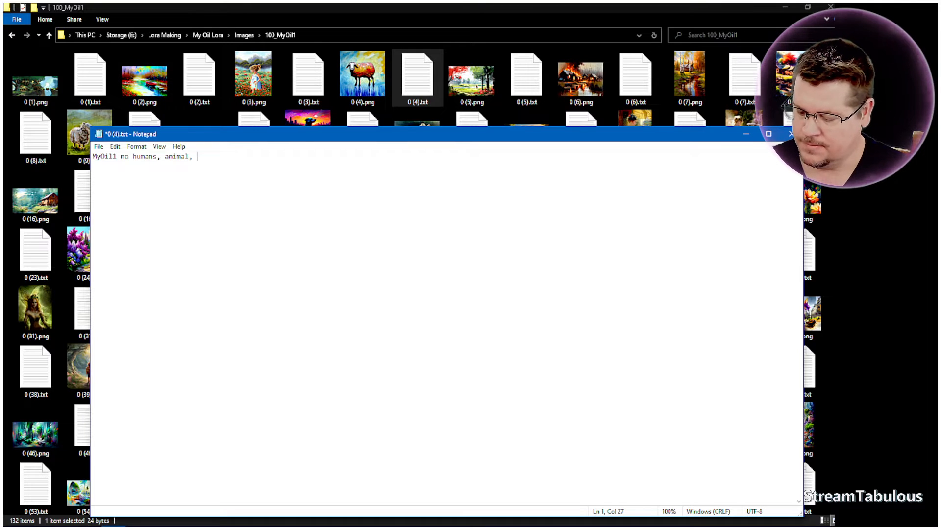
{"action": "left_click", "coordinate": [101, 150]}
{"action": "left_click", "coordinate": [116, 193]}
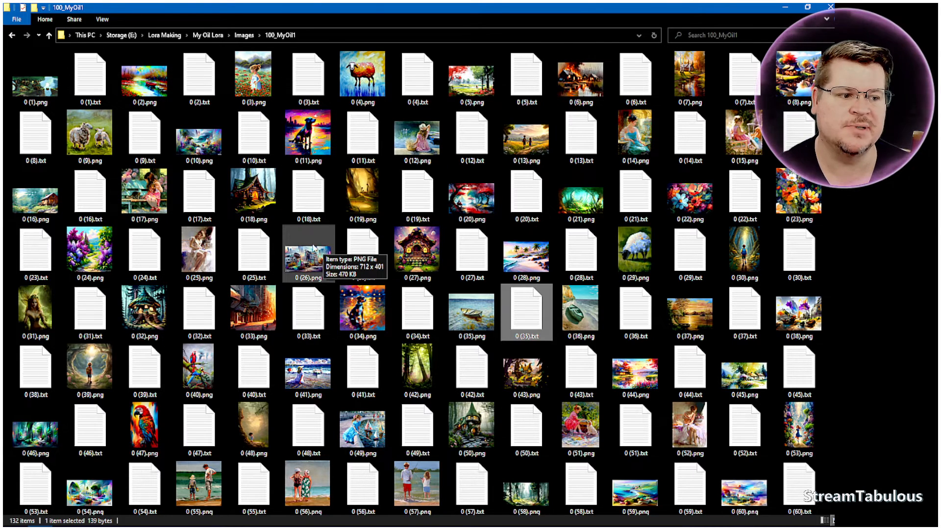
Go back to the My Oil Lora folder and open Prompt data.txt.
{"action": "key", "text": "alt+Left"}
{"action": "key", "text": "alt+Left"}
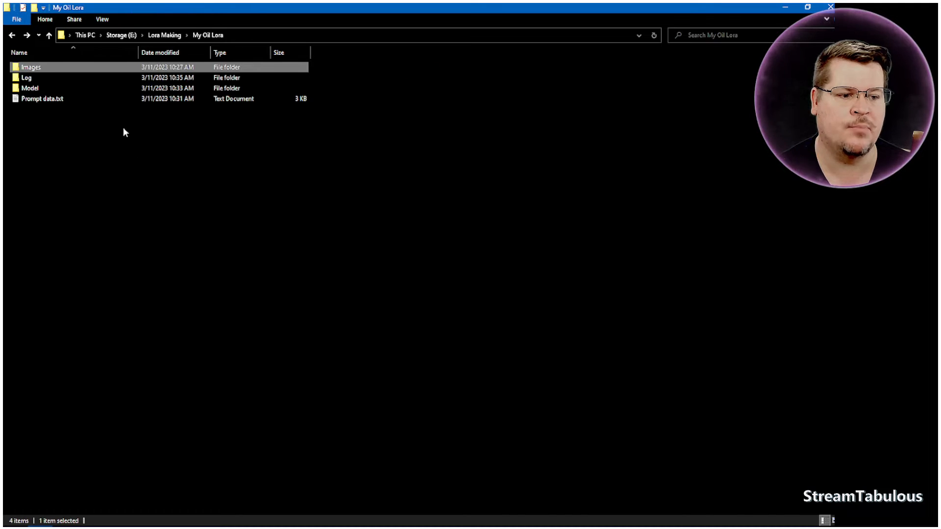
{"action": "double_click", "coordinate": [50, 99]}
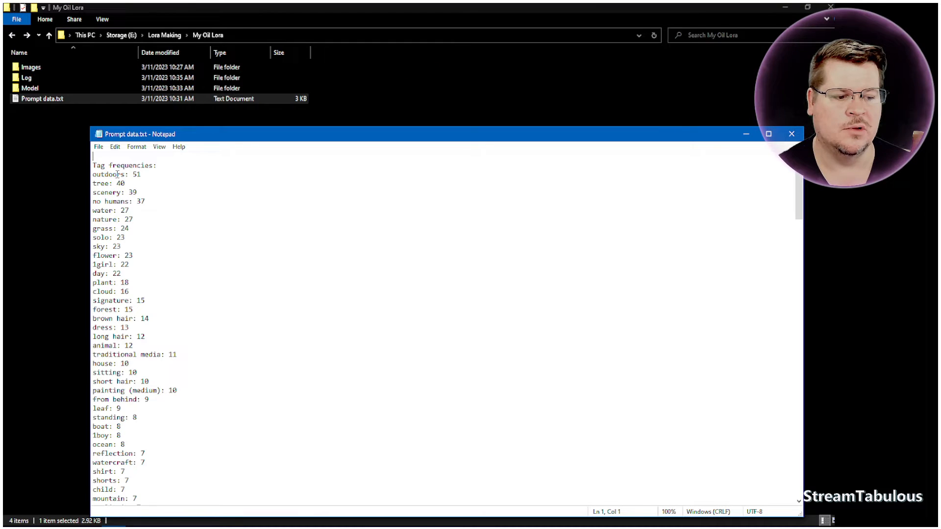
{"action": "left_click_drag", "start_coordinate": [151, 139], "coordinate": [155, 83]}
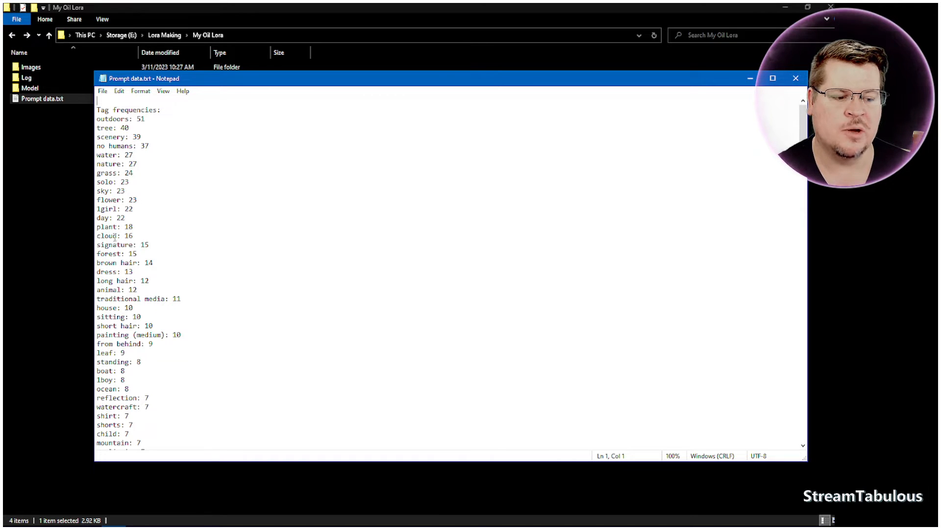
Examine the tag frequencies in Prompt data.txt, including the cloud and 1boy entries and the rarest tags, then close the file.
{"action": "left_click_drag", "start_coordinate": [143, 238], "coordinate": [96, 236]}
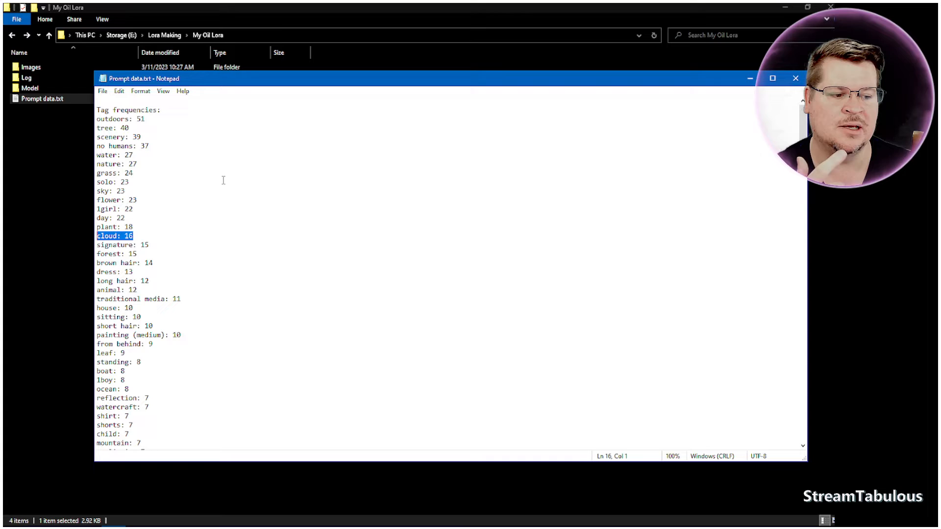
{"action": "left_click", "coordinate": [156, 143]}
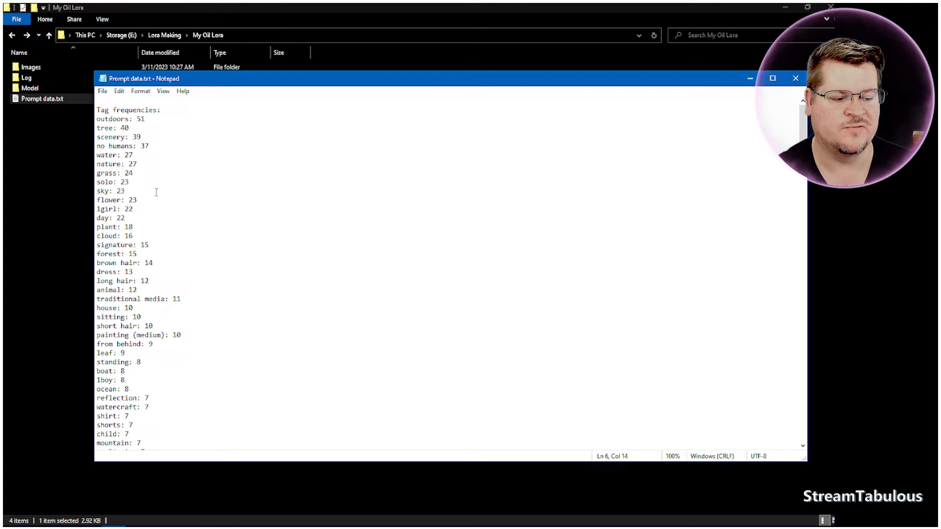
{"action": "scroll", "coordinate": [155, 250], "scroll_direction": "down", "scroll_amount": 1}
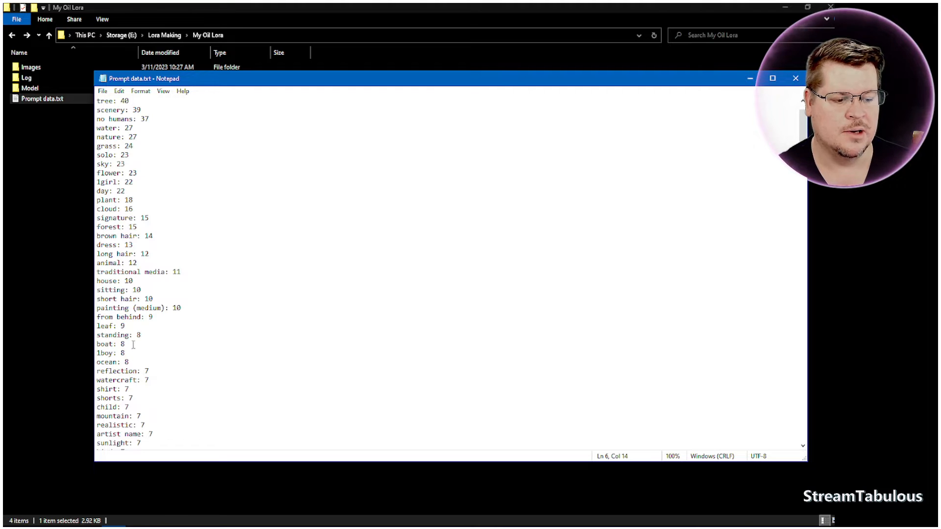
{"action": "left_click_drag", "start_coordinate": [125, 355], "coordinate": [119, 353]}
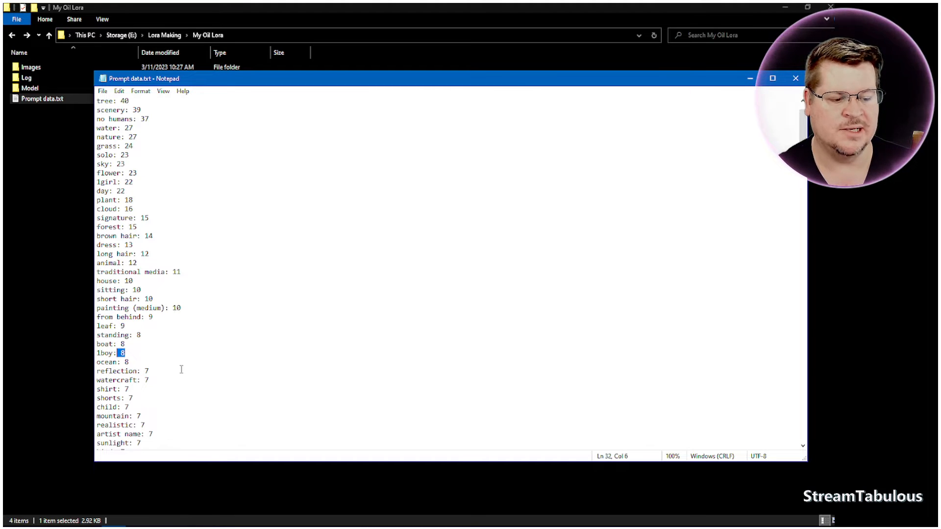
{"action": "left_click", "coordinate": [197, 370]}
{"action": "scroll", "coordinate": [171, 335], "scroll_direction": "down", "scroll_amount": 11}
{"action": "scroll", "coordinate": [171, 337], "scroll_direction": "down", "scroll_amount": 15}
{"action": "scroll", "coordinate": [172, 337], "scroll_direction": "down", "scroll_amount": 15}
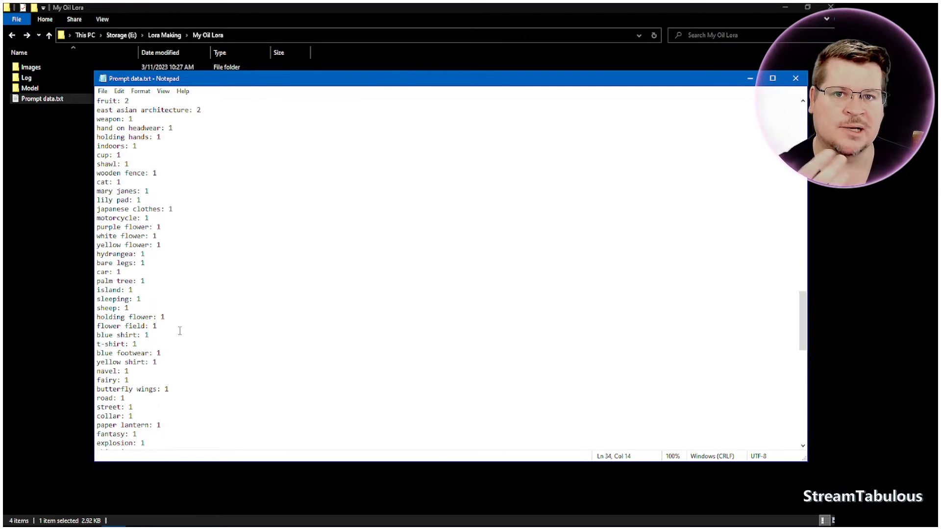
{"action": "scroll", "coordinate": [271, 269], "scroll_direction": "up", "scroll_amount": 20}
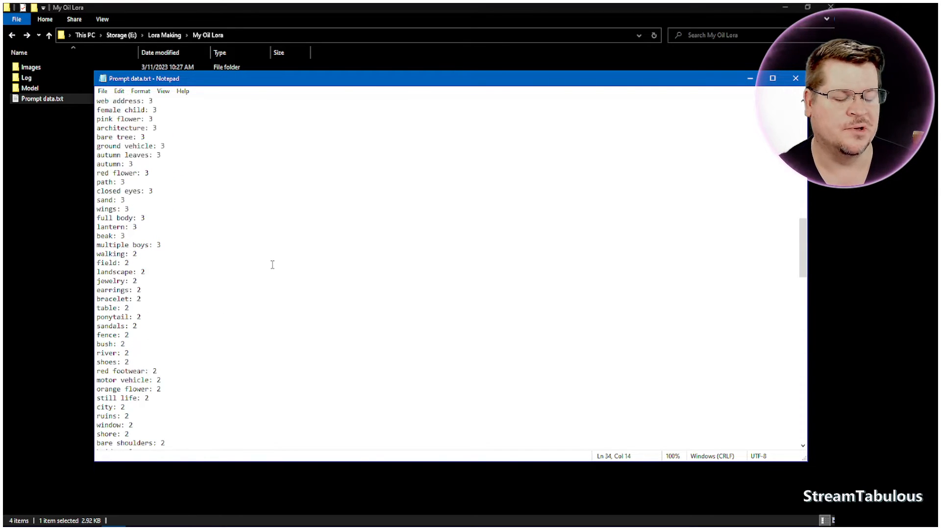
{"action": "scroll", "coordinate": [273, 263], "scroll_direction": "up", "scroll_amount": 10}
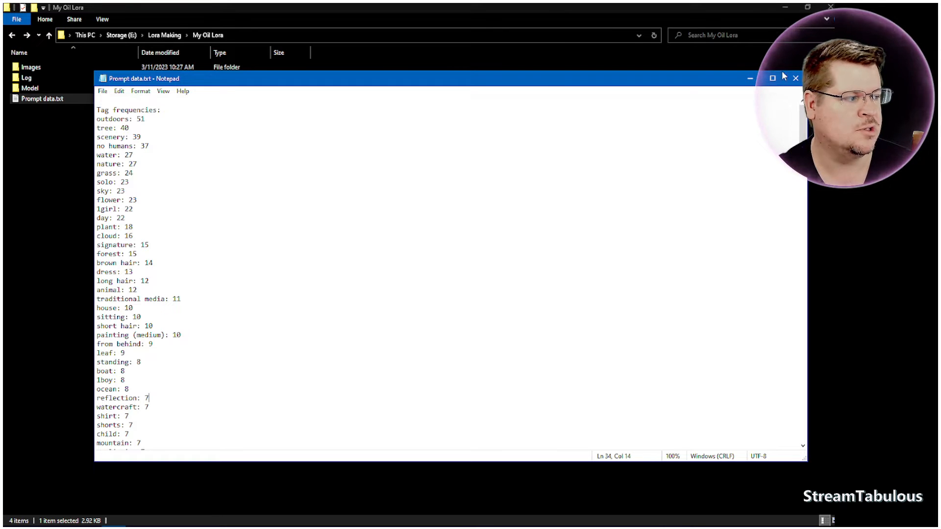
{"action": "left_click", "coordinate": [796, 79]}
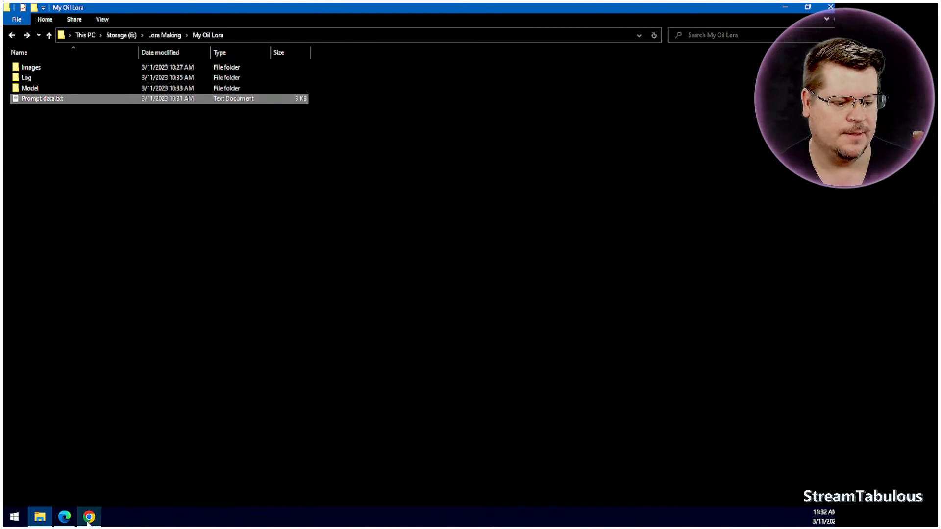
Switch to the Kohya_ss GUI in the browser and open the folder settings for LoRA training.
{"action": "left_click", "coordinate": [65, 521]}
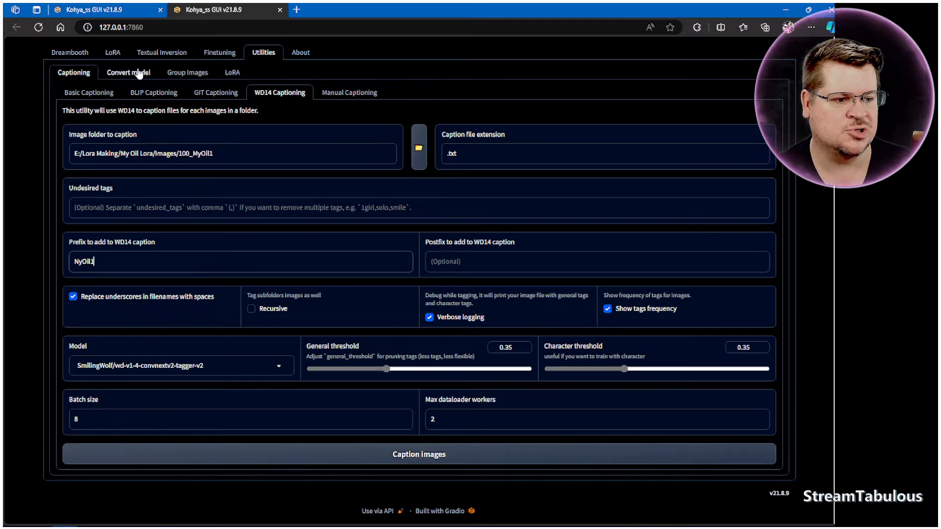
{"action": "left_click", "coordinate": [114, 55]}
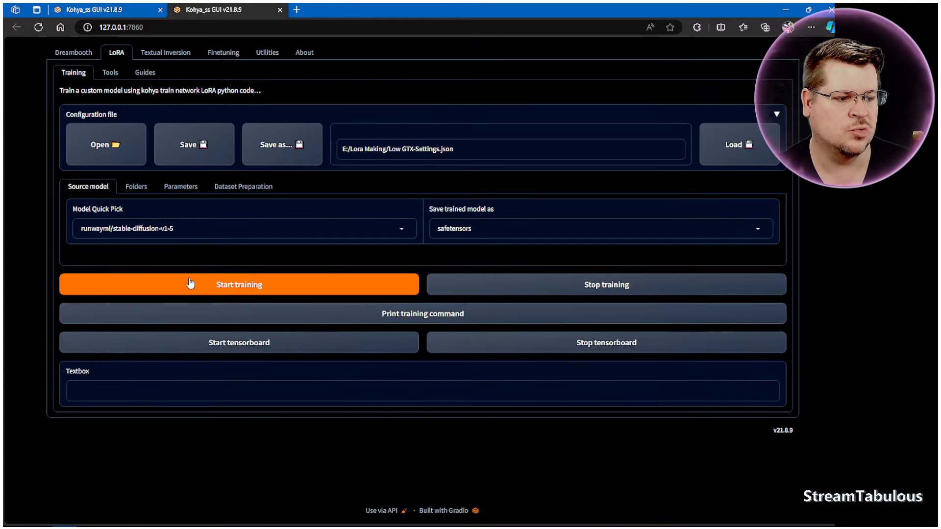
{"action": "left_click", "coordinate": [110, 72]}
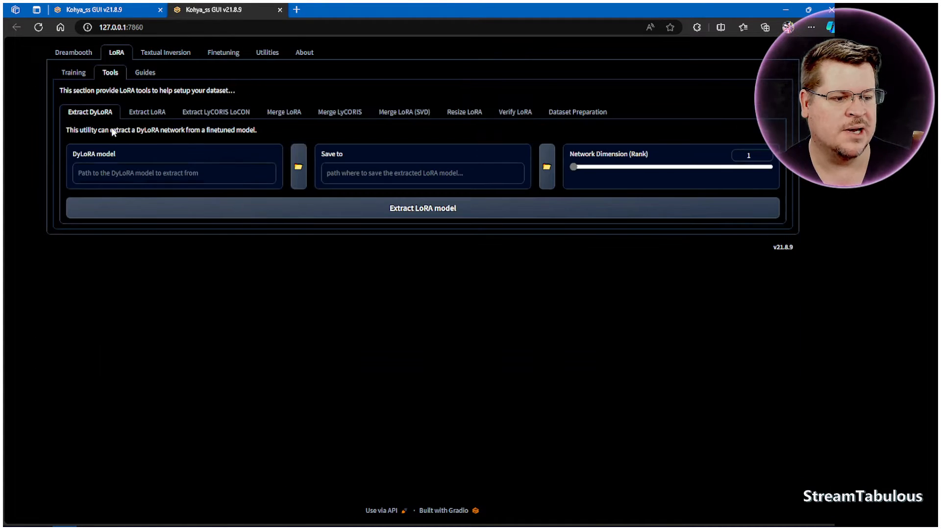
{"action": "left_click", "coordinate": [86, 75]}
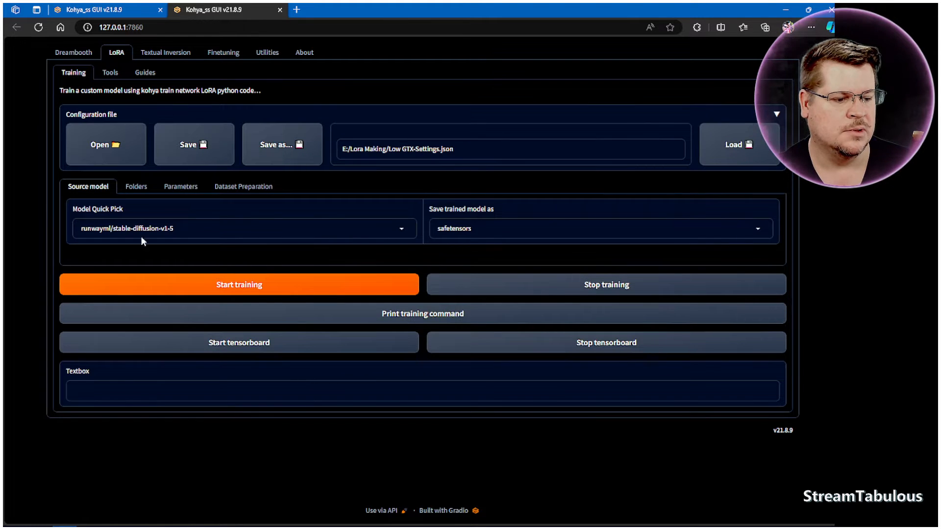
{"action": "left_click", "coordinate": [132, 187]}
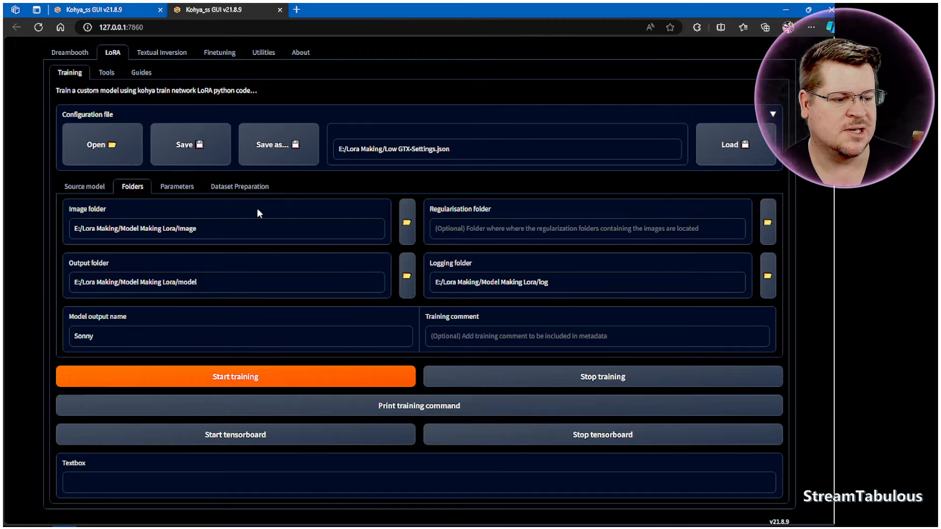
Set the image, output and logging folders to Images, Model and Log inside E:/Lora Making/My Oil Lora.
{"action": "left_click", "coordinate": [64, 527]}
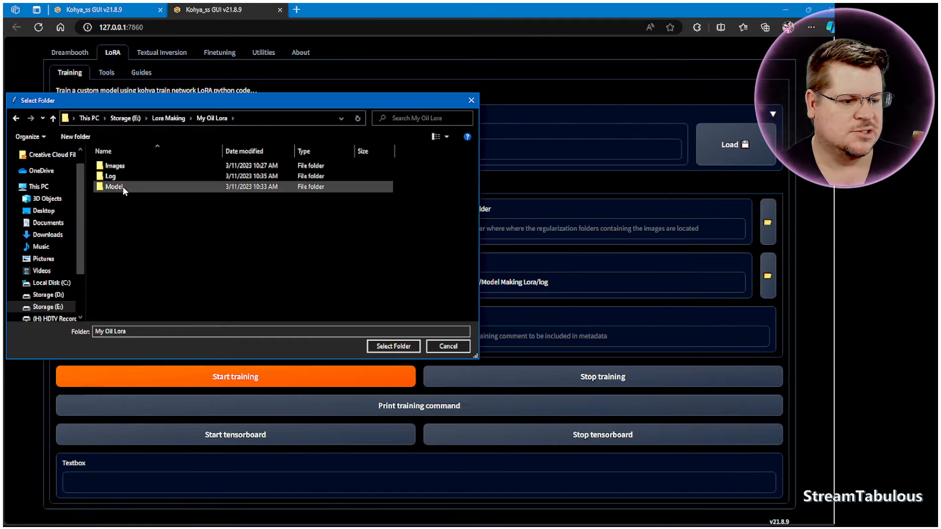
{"action": "double_click", "coordinate": [115, 166]}
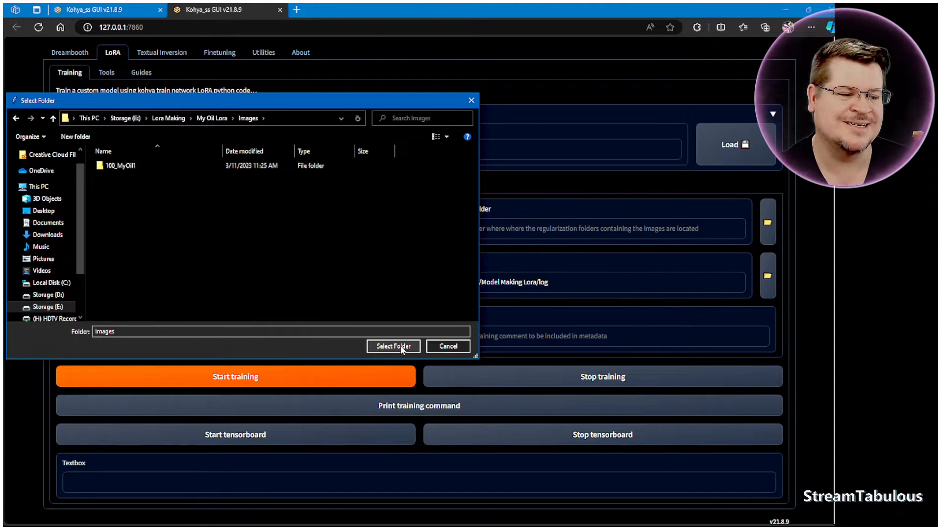
{"action": "left_click", "coordinate": [402, 346]}
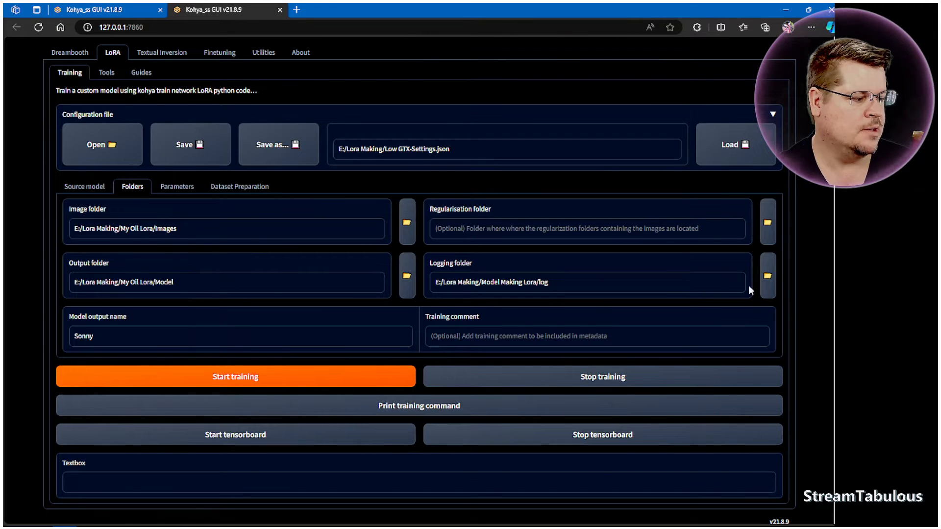
{"action": "left_click", "coordinate": [769, 286]}
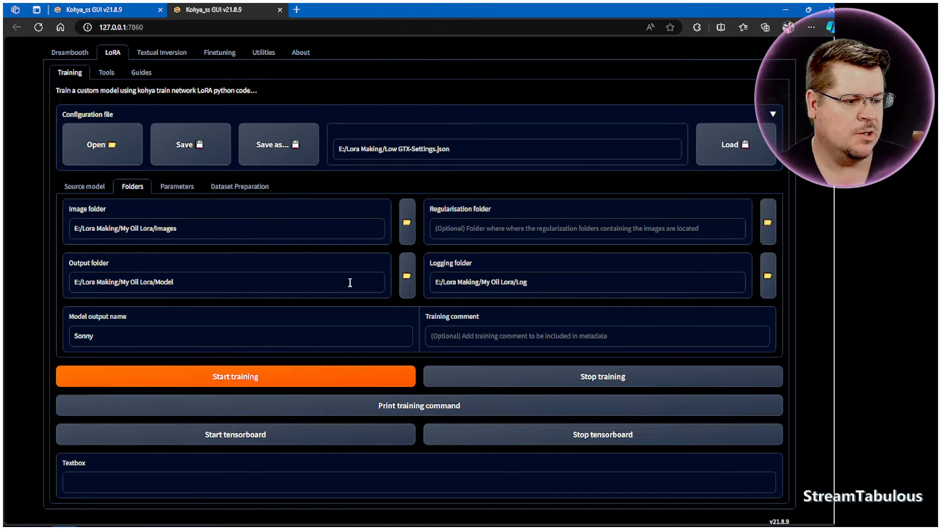
Open the LoRA training parameters and review the basic settings, including batch size, epochs, caption extension and precision.
{"action": "left_click", "coordinate": [182, 191]}
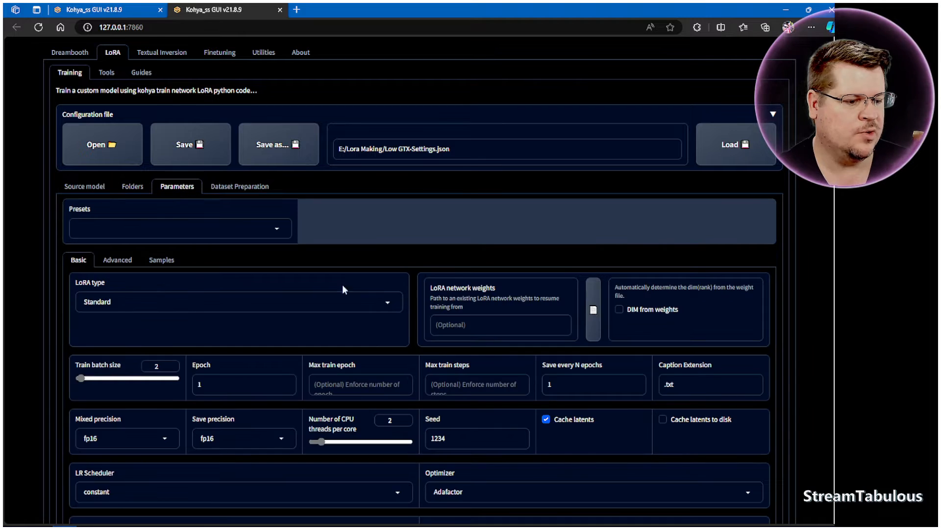
{"action": "scroll", "coordinate": [701, 334], "scroll_direction": "down", "scroll_amount": 5}
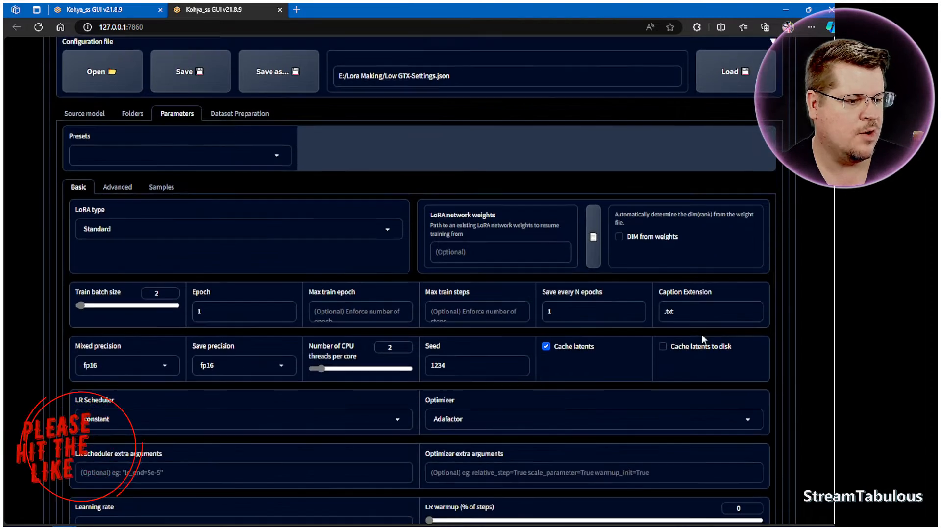
{"action": "scroll", "coordinate": [707, 326], "scroll_direction": "up", "scroll_amount": 4}
{"action": "scroll", "coordinate": [708, 324], "scroll_direction": "up", "scroll_amount": 1}
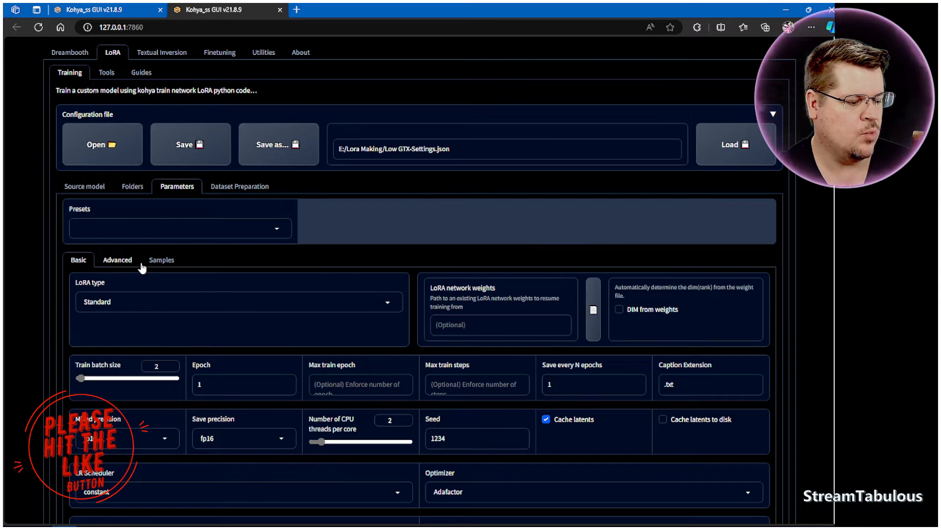
{"action": "scroll", "coordinate": [814, 361], "scroll_direction": "down", "scroll_amount": 4}
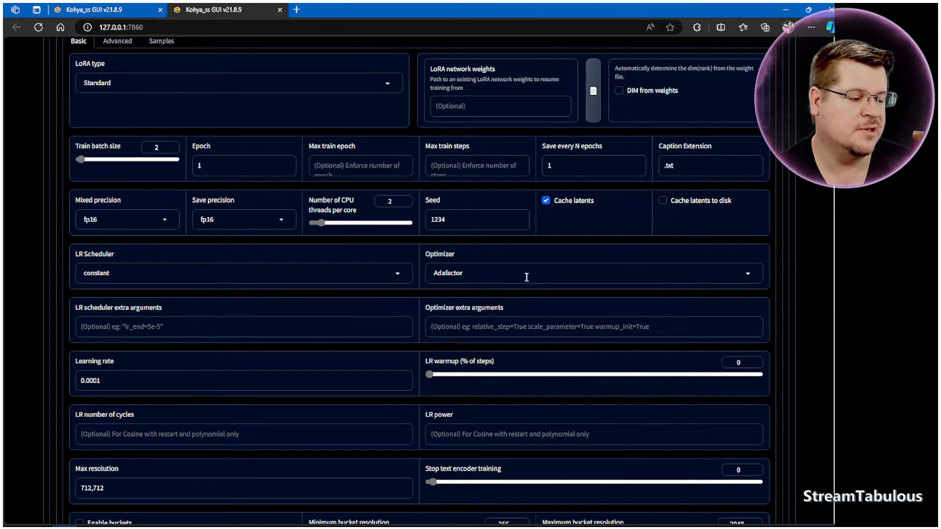
Look through the available optimizers for LoRA training and close the choices without changing the selection.
{"action": "left_click", "coordinate": [749, 273]}
{"action": "scroll", "coordinate": [696, 192], "scroll_direction": "up", "scroll_amount": 1}
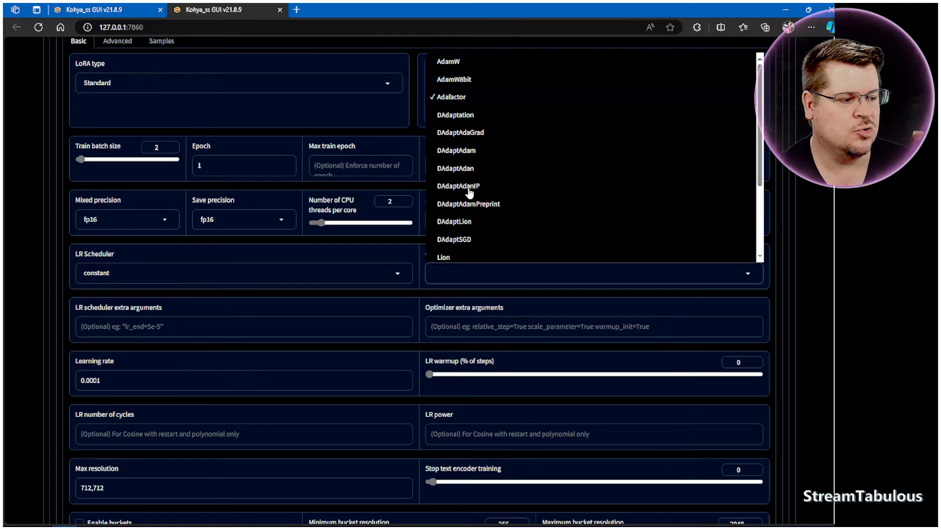
{"action": "scroll", "coordinate": [473, 204], "scroll_direction": "down", "scroll_amount": 3}
{"action": "scroll", "coordinate": [475, 226], "scroll_direction": "up", "scroll_amount": 3}
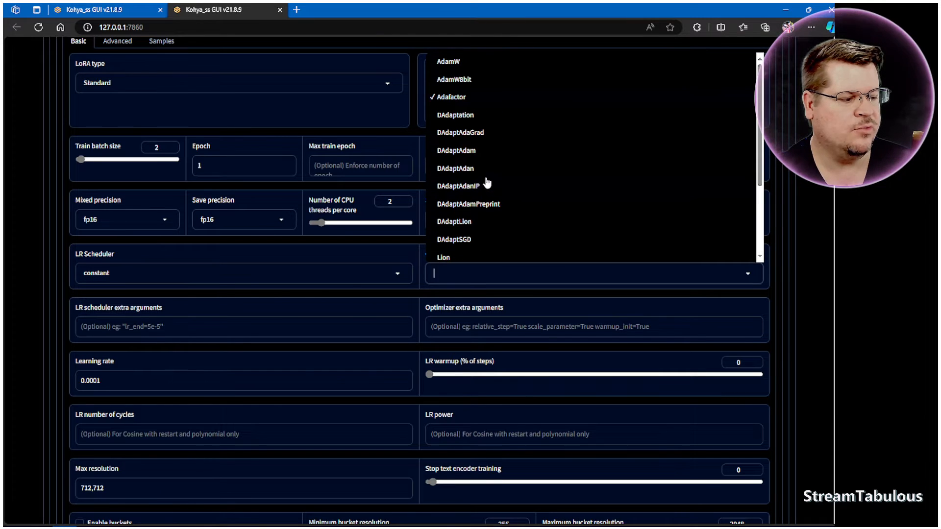
{"action": "left_click", "coordinate": [817, 273]}
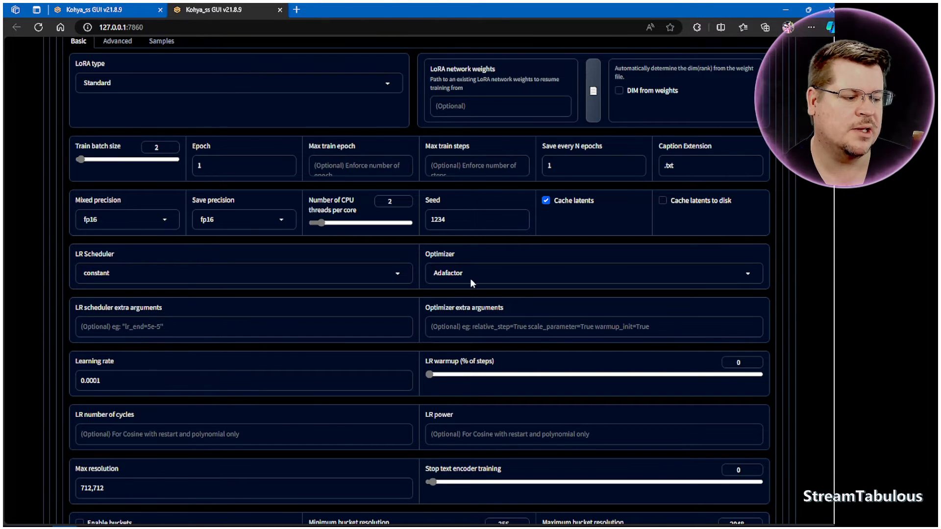
Examine the remaining basic training parameters, from learning rates and max resolution to network rank, alpha and dropout.
{"action": "scroll", "coordinate": [469, 284], "scroll_direction": "down", "scroll_amount": 7}
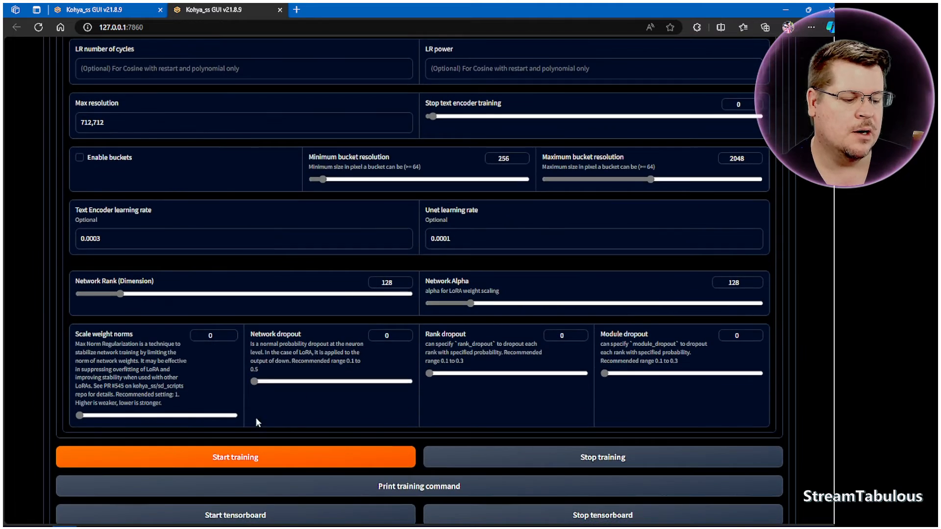
{"action": "scroll", "coordinate": [258, 414], "scroll_direction": "down", "scroll_amount": 2}
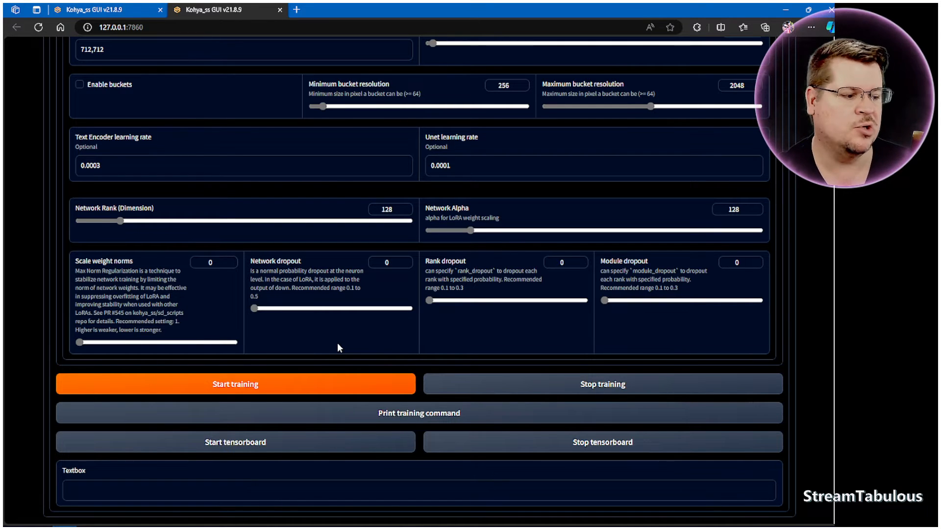
{"action": "scroll", "coordinate": [337, 348], "scroll_direction": "up", "scroll_amount": 3}
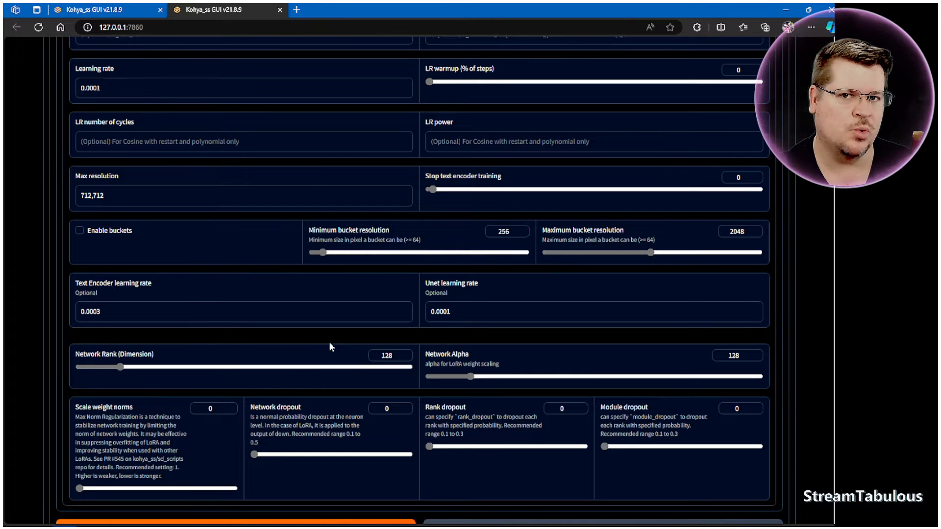
{"action": "scroll", "coordinate": [304, 343], "scroll_direction": "up", "scroll_amount": 7}
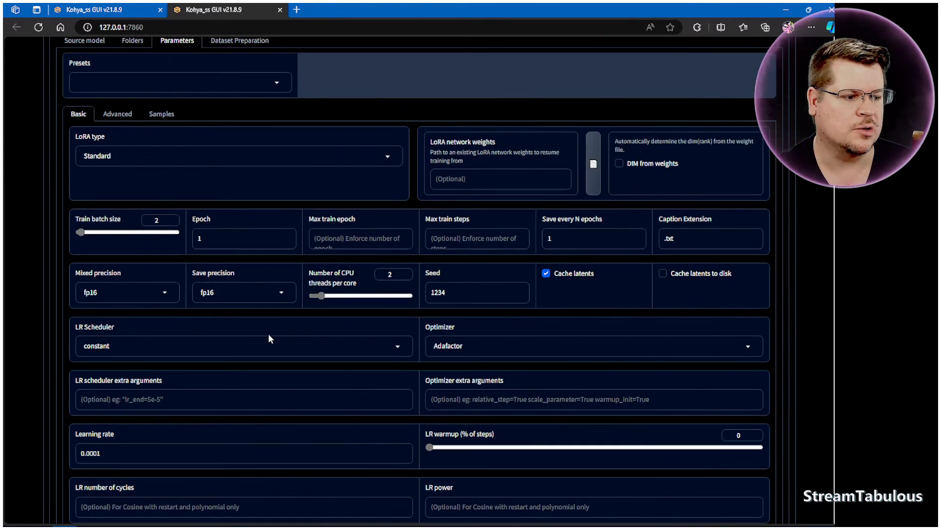
{"action": "scroll", "coordinate": [269, 335], "scroll_direction": "up", "scroll_amount": 2}
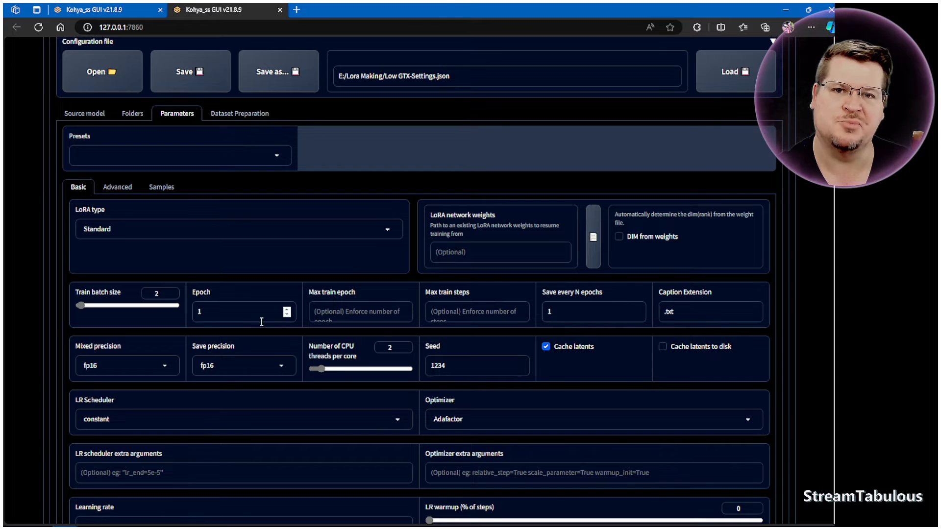
{"action": "scroll", "coordinate": [297, 338], "scroll_direction": "up", "scroll_amount": 2}
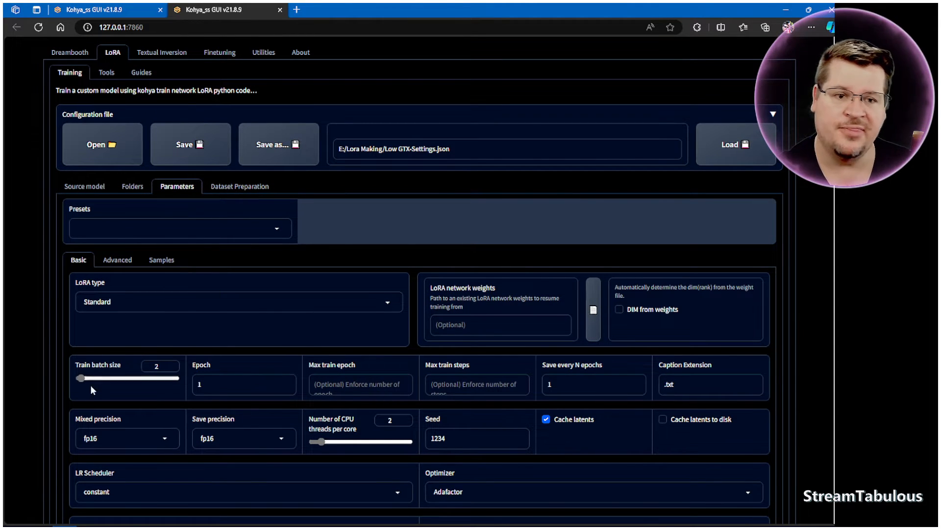
Switch to File Explorer, open Images/100_MyOil1 in the My Oil Lora folder and check the dimensions of the training images.
{"action": "mouse_move", "coordinate": [39, 521]}
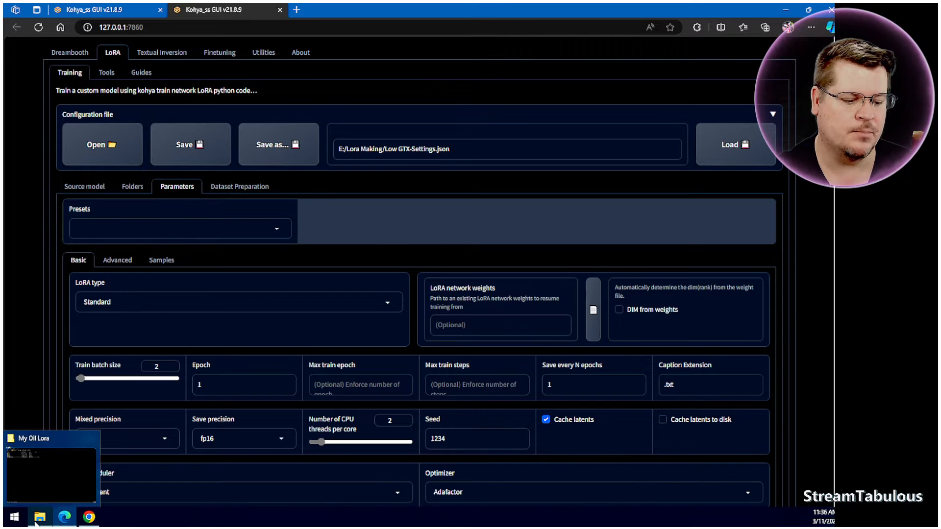
{"action": "left_click", "coordinate": [66, 470]}
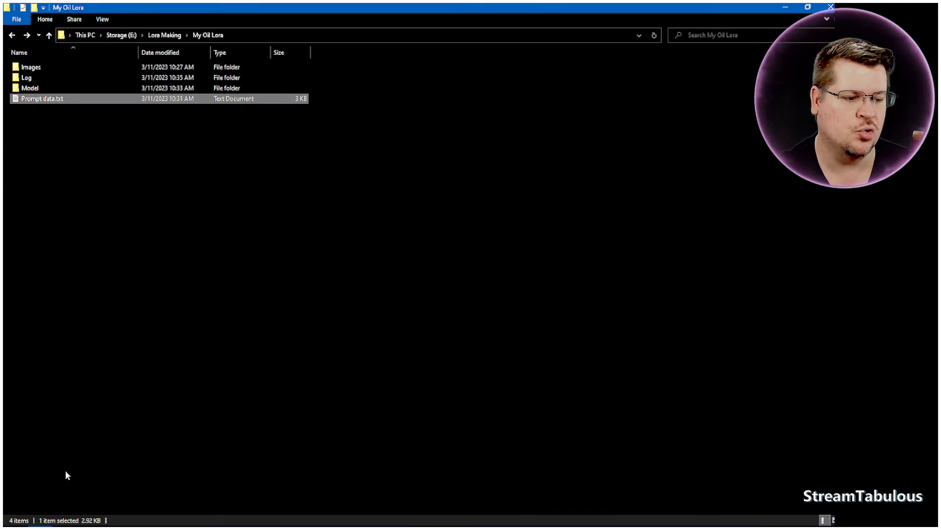
{"action": "double_click", "coordinate": [34, 69]}
{"action": "double_click", "coordinate": [35, 68]}
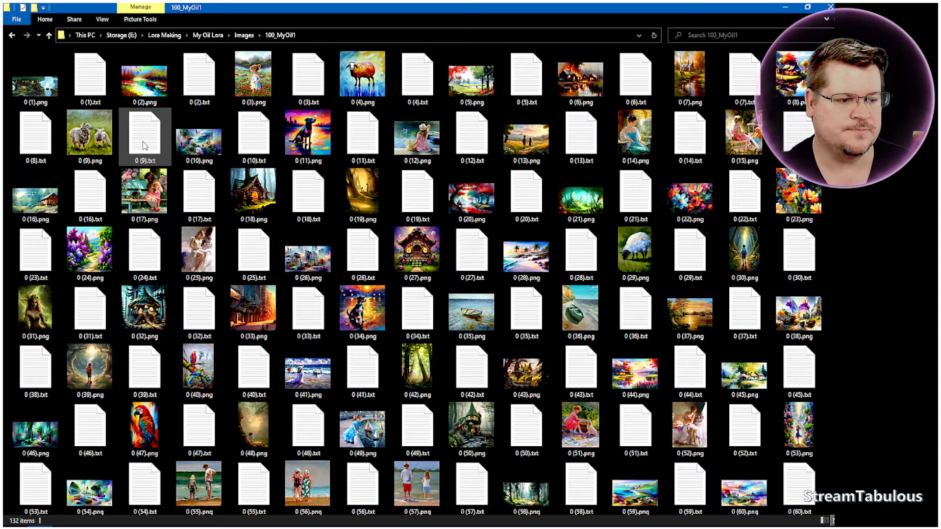
{"action": "left_click", "coordinate": [147, 102]}
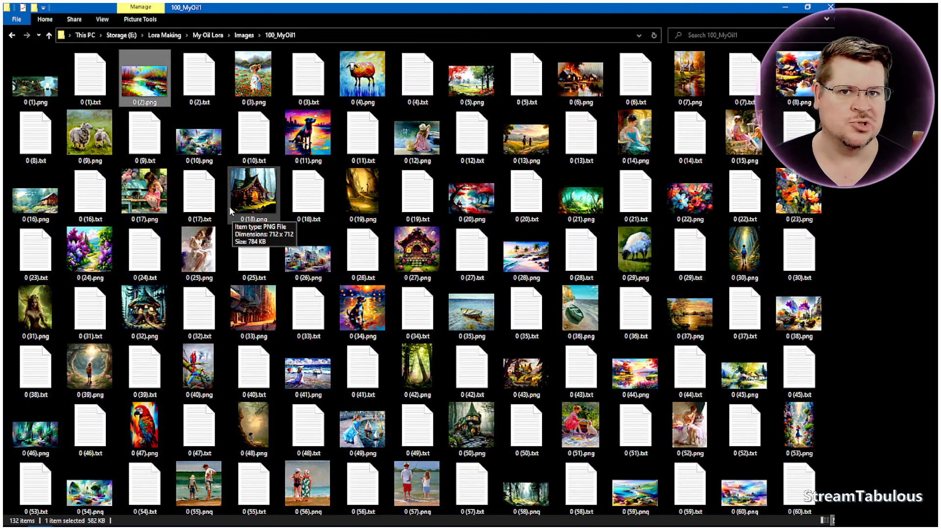
{"action": "scroll", "coordinate": [234, 254], "scroll_direction": "down", "scroll_amount": 1}
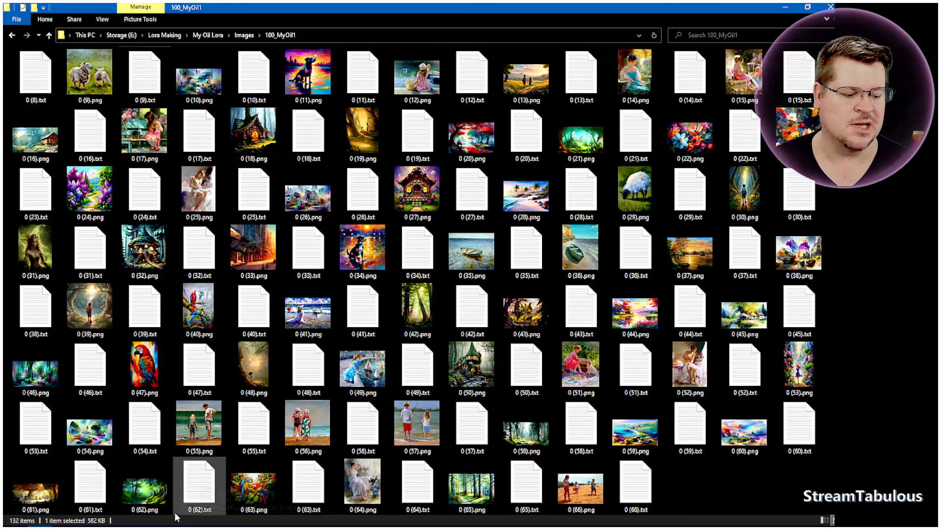
Return to Kohya_ss and examine the max resolution, bucket and learning rate settings of the training parameters.
{"action": "left_click", "coordinate": [65, 523]}
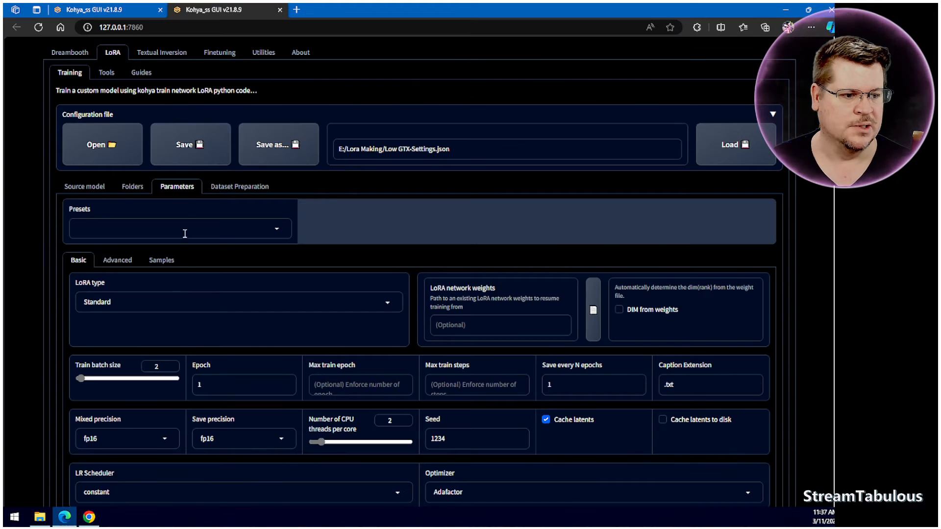
{"action": "scroll", "coordinate": [296, 307], "scroll_direction": "down", "scroll_amount": 6}
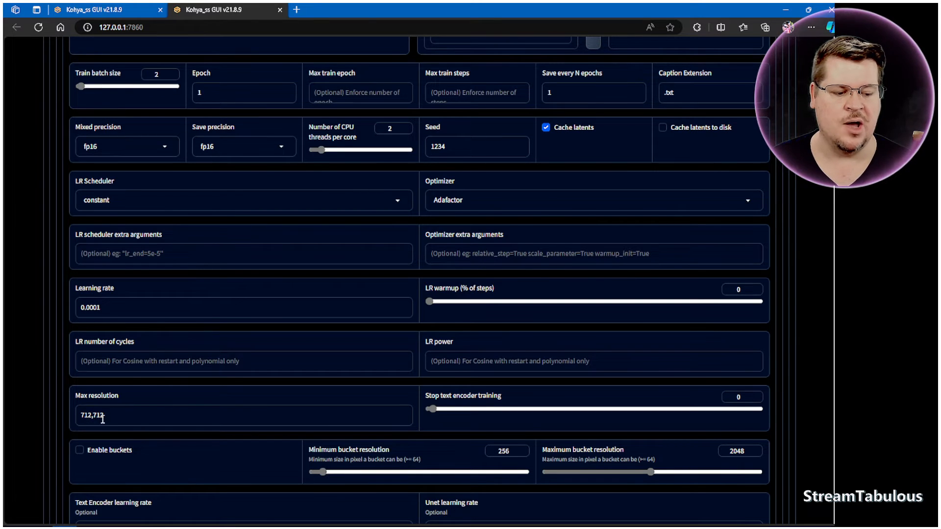
{"action": "scroll", "coordinate": [116, 414], "scroll_direction": "down", "scroll_amount": 2}
{"action": "scroll", "coordinate": [232, 396], "scroll_direction": "down", "scroll_amount": 2}
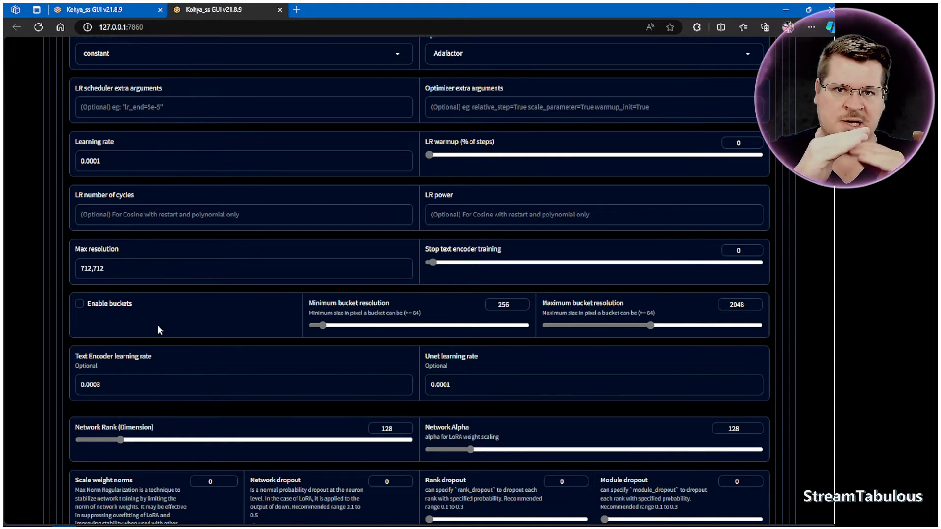
{"action": "scroll", "coordinate": [157, 315], "scroll_direction": "up", "scroll_amount": 8}
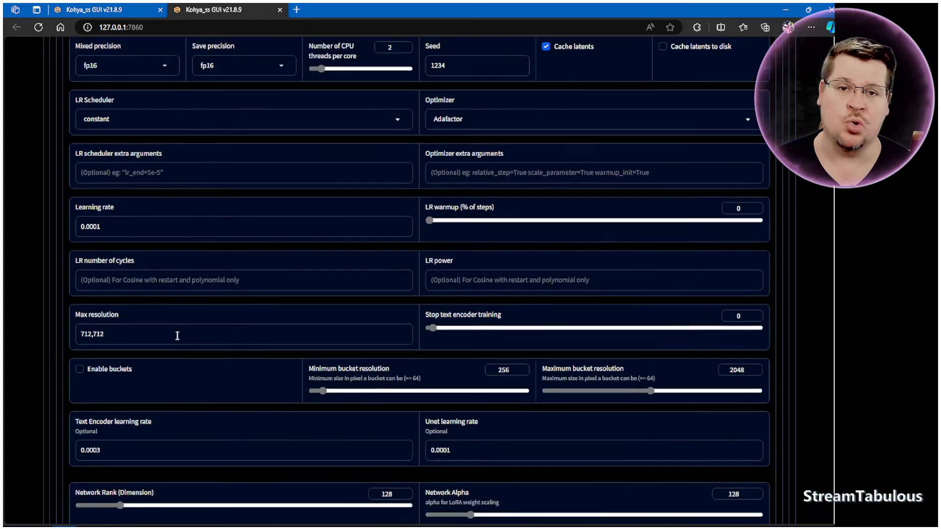
{"action": "scroll", "coordinate": [203, 342], "scroll_direction": "up", "scroll_amount": 1}
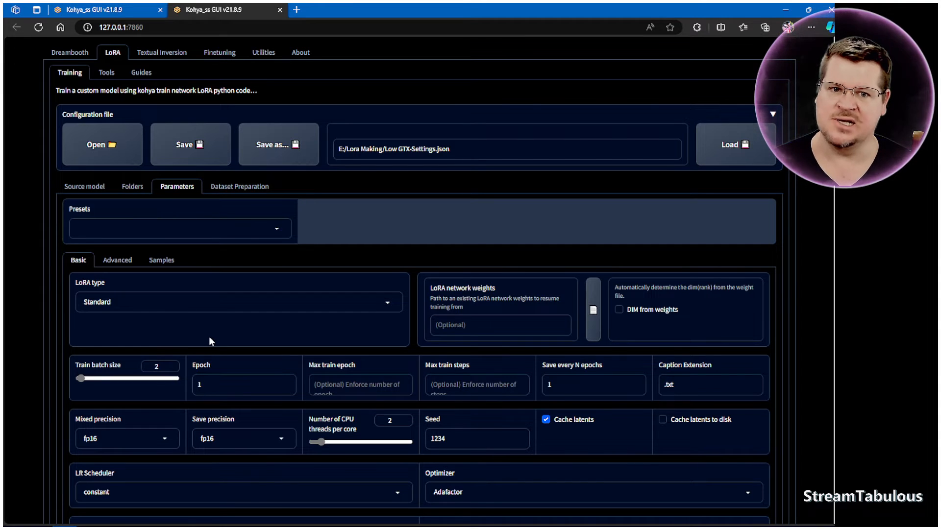
{"action": "scroll", "coordinate": [292, 412], "scroll_direction": "down", "scroll_amount": 12}
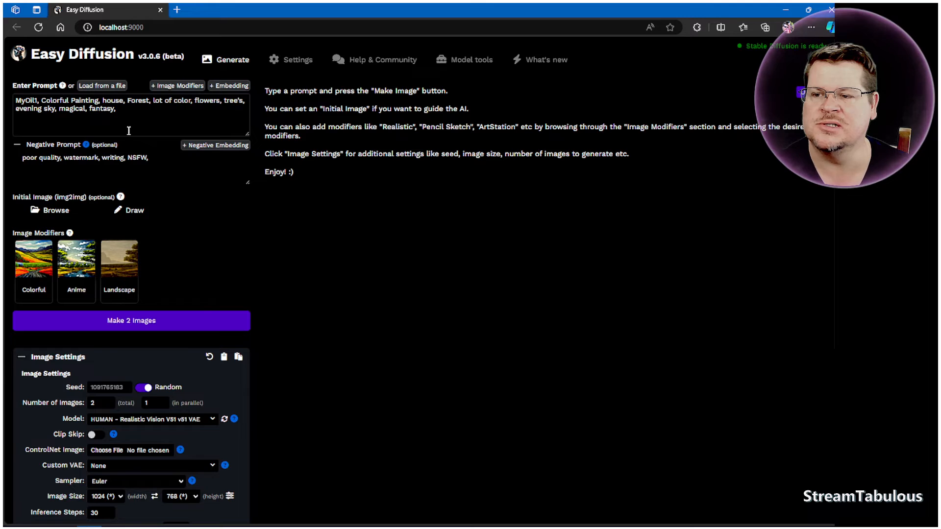
Set the strength of the MyOil1 LoRA to 0.8 in the Easy Diffusion image settings.
{"action": "scroll", "coordinate": [324, 221], "scroll_direction": "down", "scroll_amount": 2}
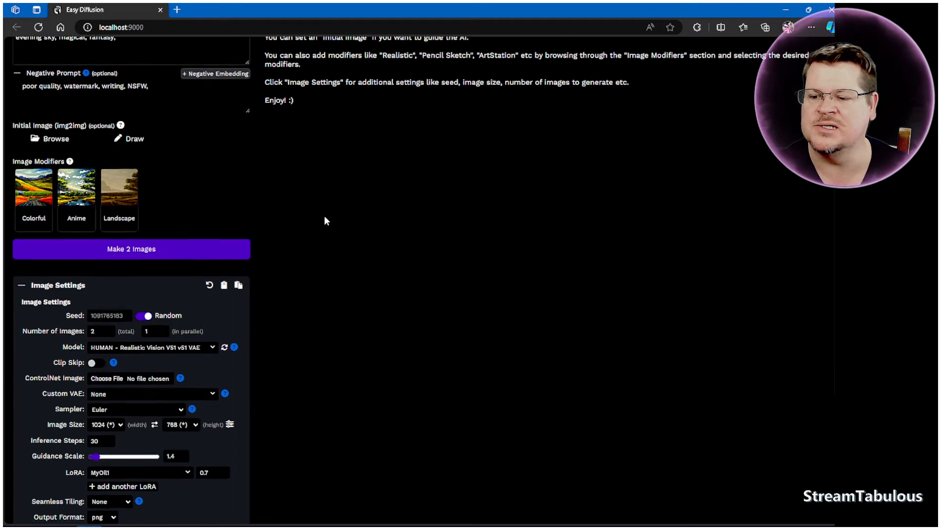
{"action": "scroll", "coordinate": [325, 221], "scroll_direction": "down", "scroll_amount": 2}
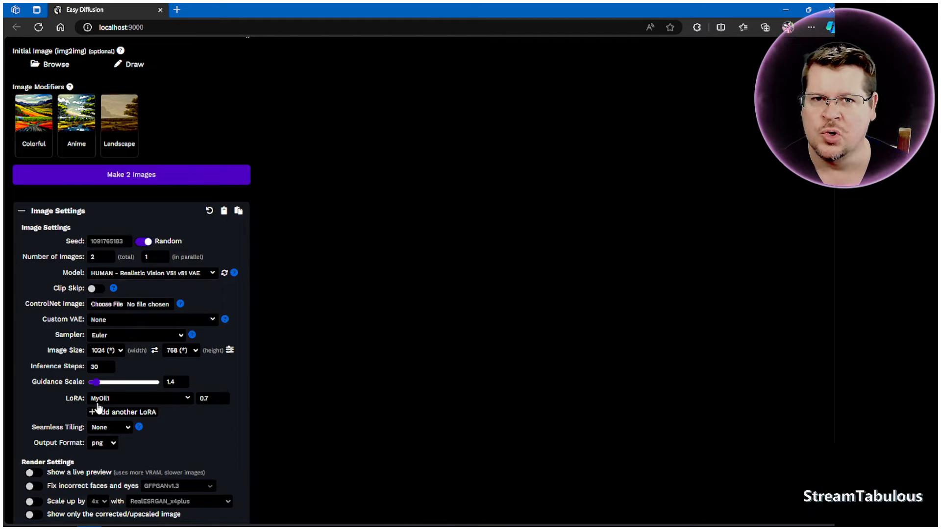
{"action": "left_click", "coordinate": [212, 400]}
{"action": "type", "text": "4"}
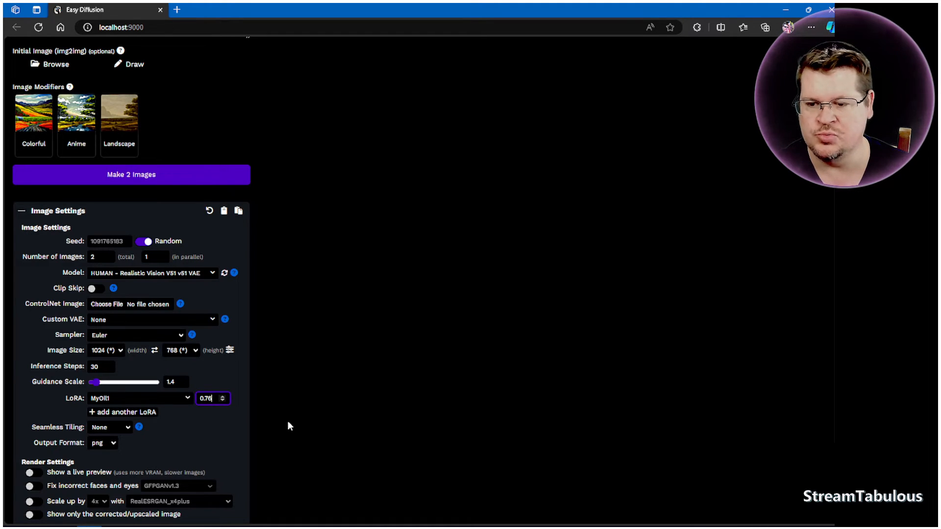
{"action": "key", "text": "BackSpace"}
{"action": "key", "text": "BackSpace"}
{"action": "type", "text": "8"}
{"action": "left_click", "coordinate": [287, 421]}
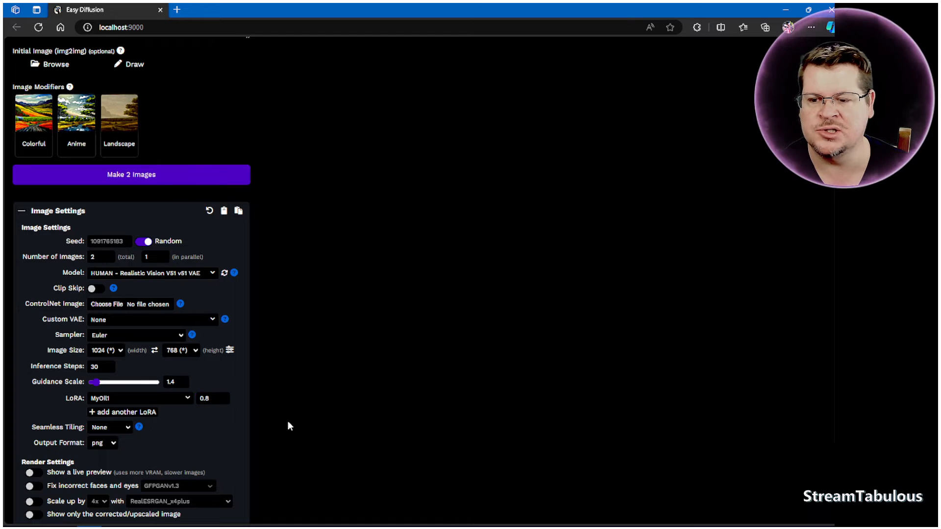
Check the image settings and modifier categories, and generate two images from the MyOil1 colorful forest house prompt.
{"action": "scroll", "coordinate": [283, 420], "scroll_direction": "up", "scroll_amount": 2}
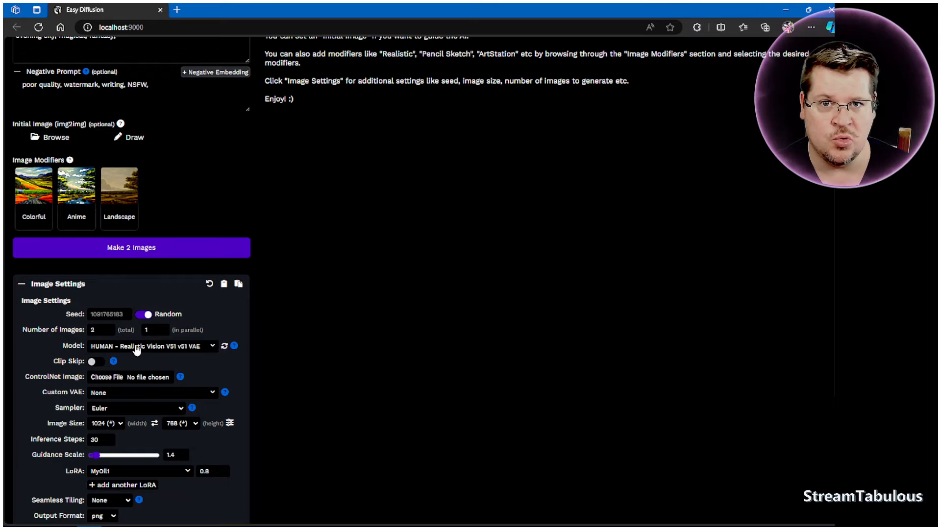
{"action": "scroll", "coordinate": [138, 349], "scroll_direction": "down", "scroll_amount": 1}
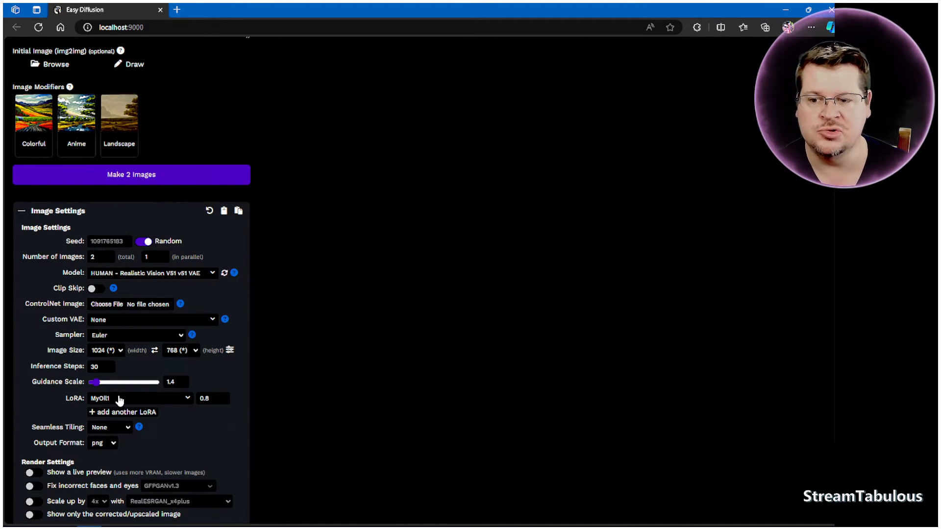
{"action": "scroll", "coordinate": [291, 396], "scroll_direction": "up", "scroll_amount": 1}
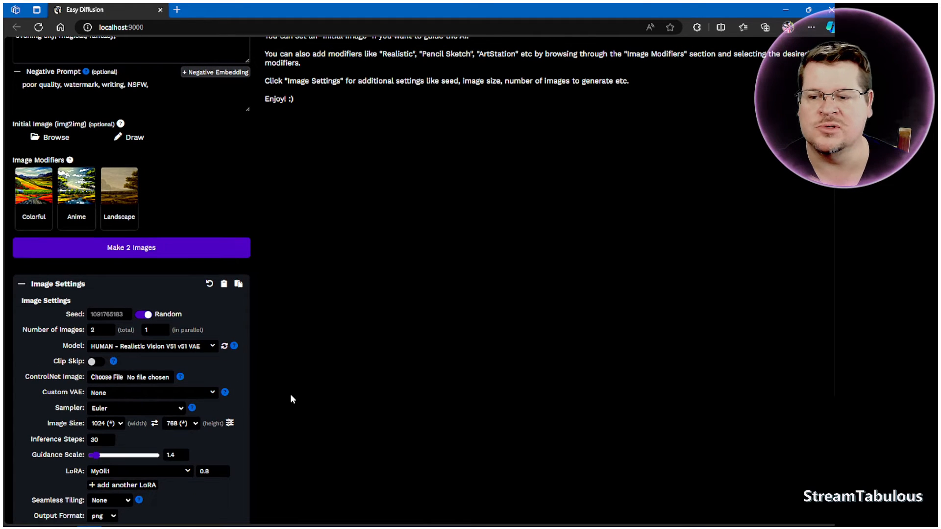
{"action": "scroll", "coordinate": [254, 377], "scroll_direction": "up", "scroll_amount": 1}
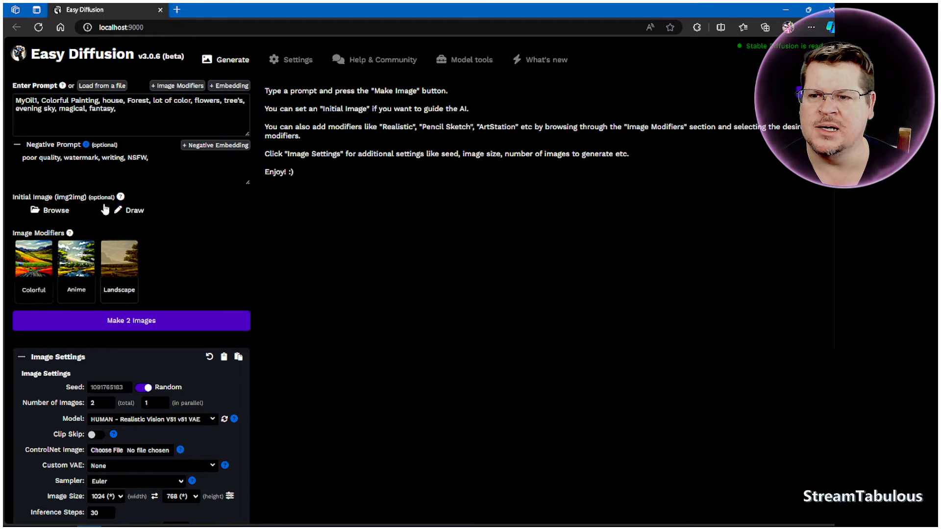
{"action": "left_click", "coordinate": [181, 86]}
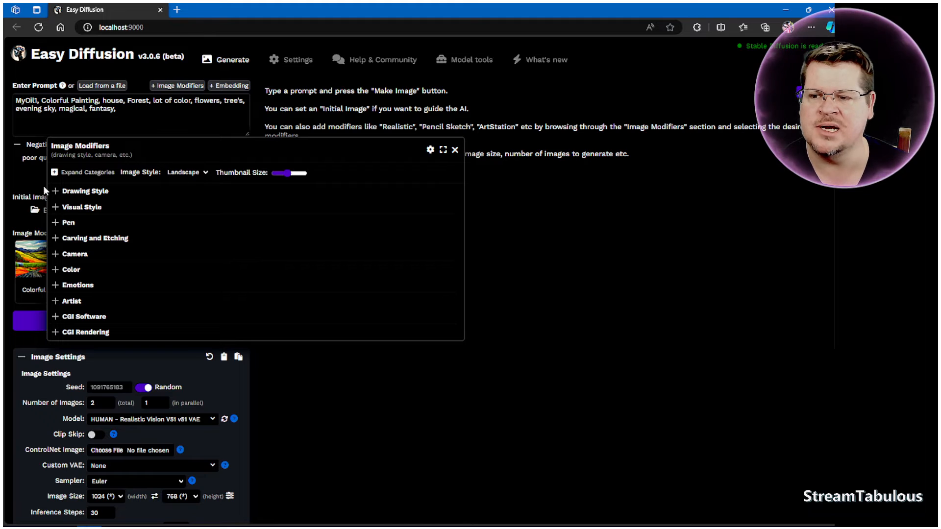
{"action": "left_click", "coordinate": [520, 270]}
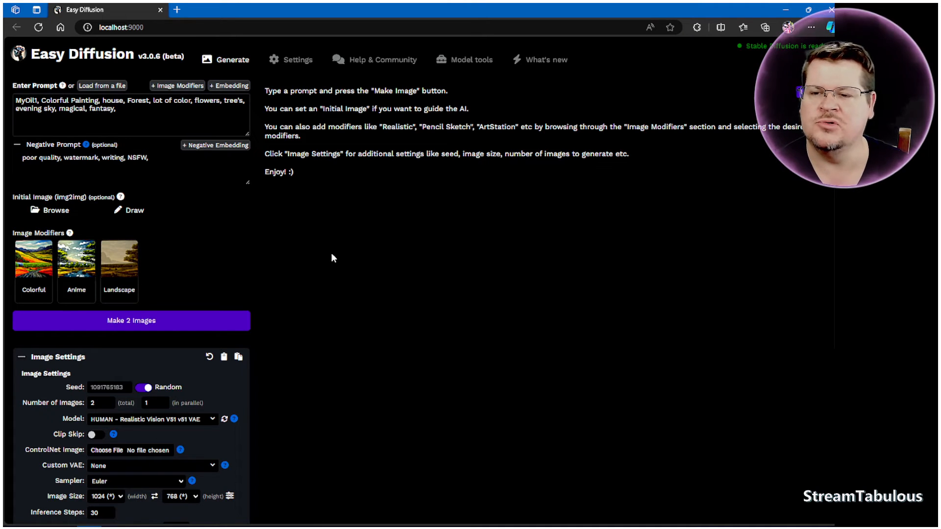
{"action": "left_click", "coordinate": [159, 323]}
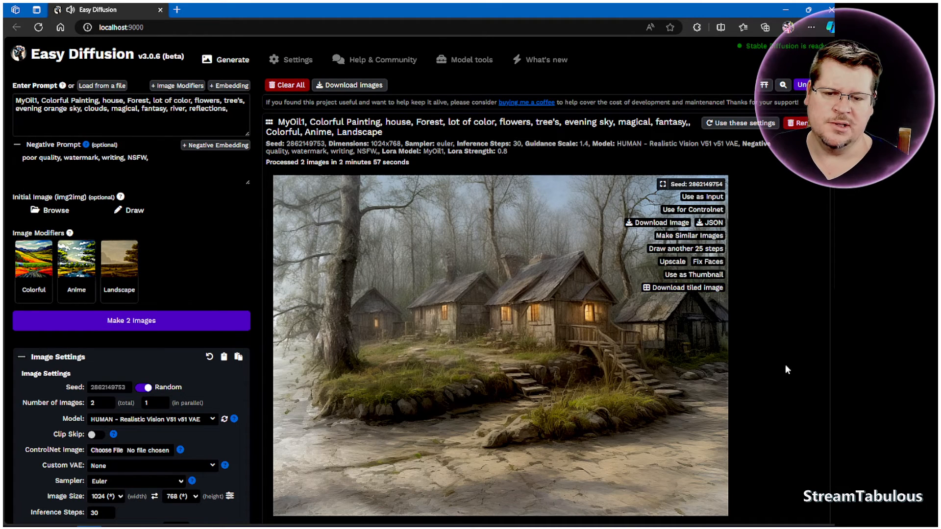
Examine both generated forest house images, then return to the prompt.
{"action": "mouse_move", "coordinate": [417, 422]}
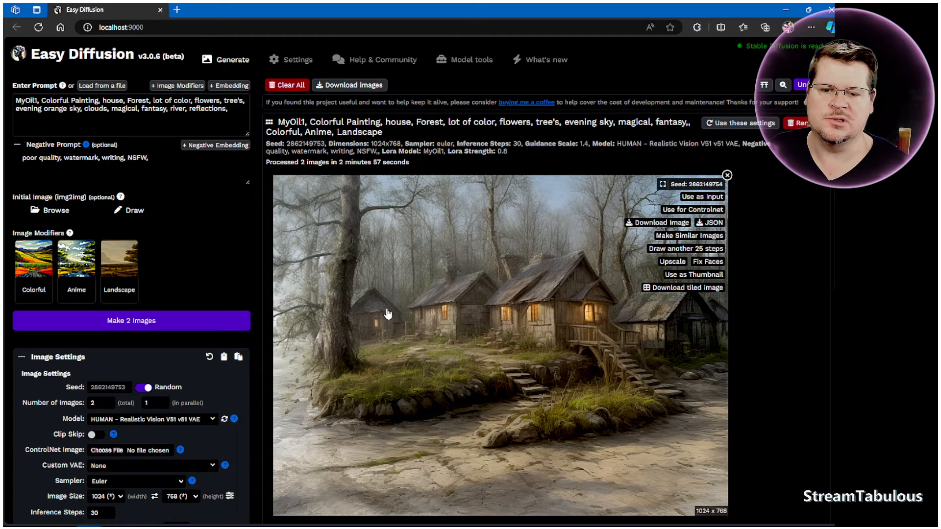
{"action": "scroll", "coordinate": [786, 357], "scroll_direction": "down", "scroll_amount": 2}
{"action": "scroll", "coordinate": [785, 355], "scroll_direction": "down", "scroll_amount": 6}
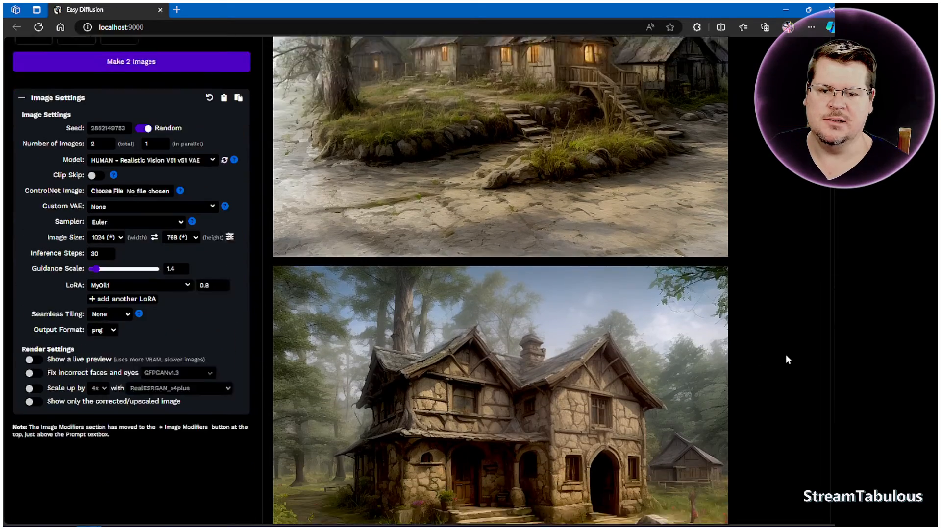
{"action": "mouse_move", "coordinate": [579, 276]}
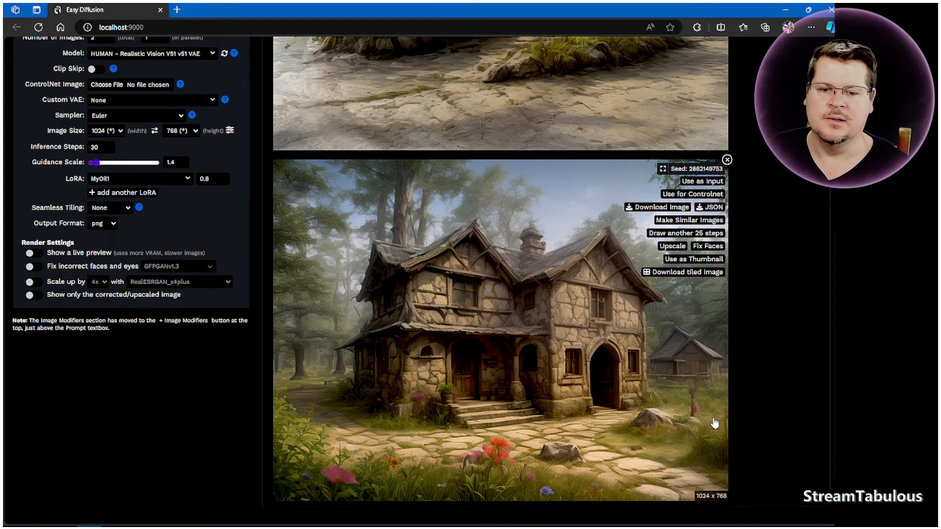
{"action": "scroll", "coordinate": [511, 311], "scroll_direction": "up", "scroll_amount": 7}
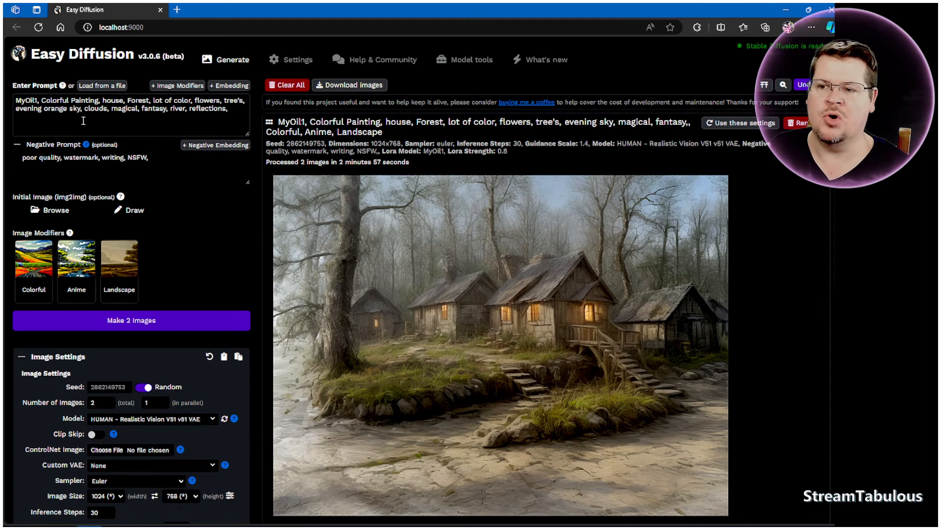
Add "purple" after "evening orange" in the prompt's sky description and generate two new images.
{"action": "left_click", "coordinate": [67, 109]}
{"action": "type", "text": "purpl"}
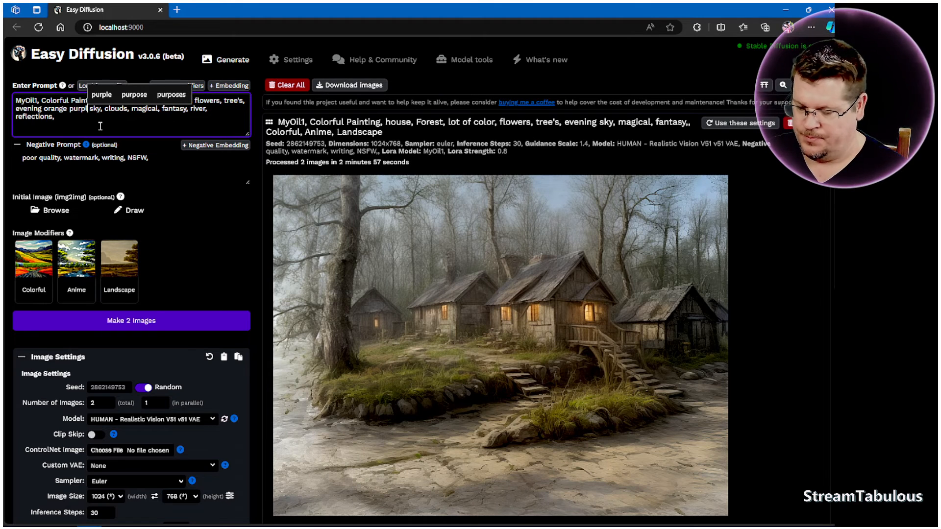
{"action": "type", "text": "e"}
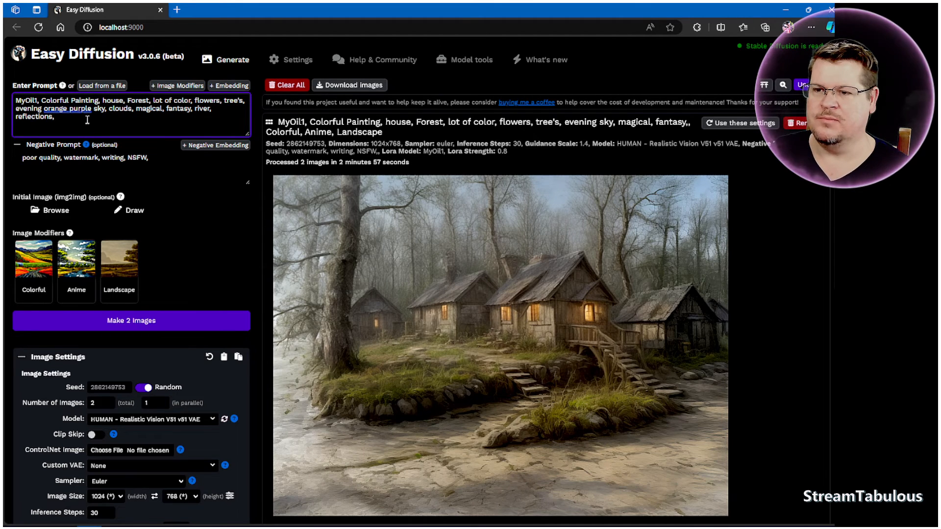
{"action": "left_click", "coordinate": [95, 125]}
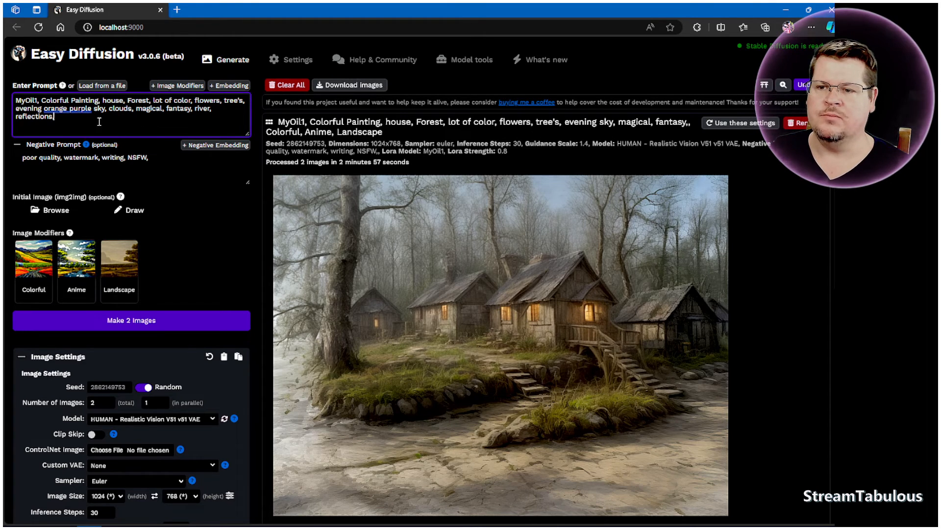
{"action": "left_click", "coordinate": [176, 325]}
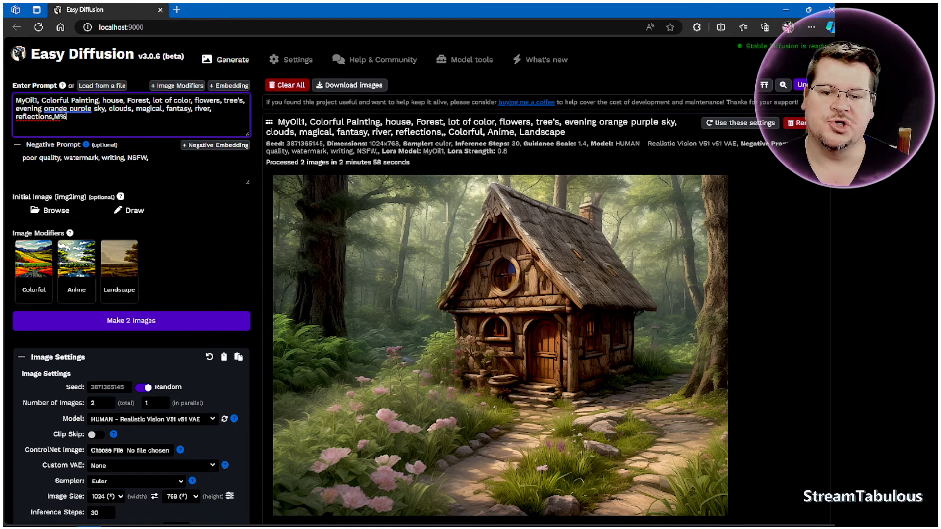
Examine the images from the orange purple sky prompt and compare them with the two from the previous prompt.
{"action": "mouse_move", "coordinate": [620, 288]}
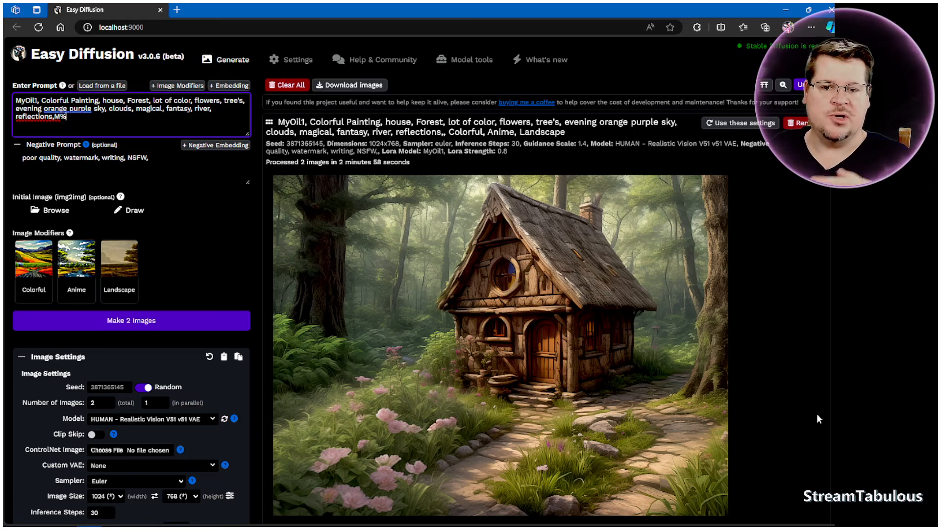
{"action": "scroll", "coordinate": [817, 420], "scroll_direction": "down", "scroll_amount": 9}
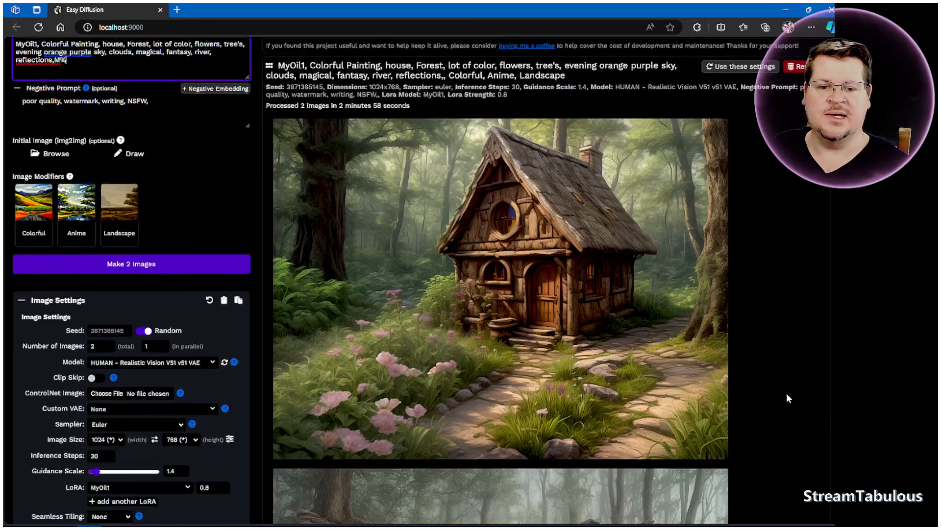
{"action": "scroll", "coordinate": [783, 389], "scroll_direction": "down", "scroll_amount": 13}
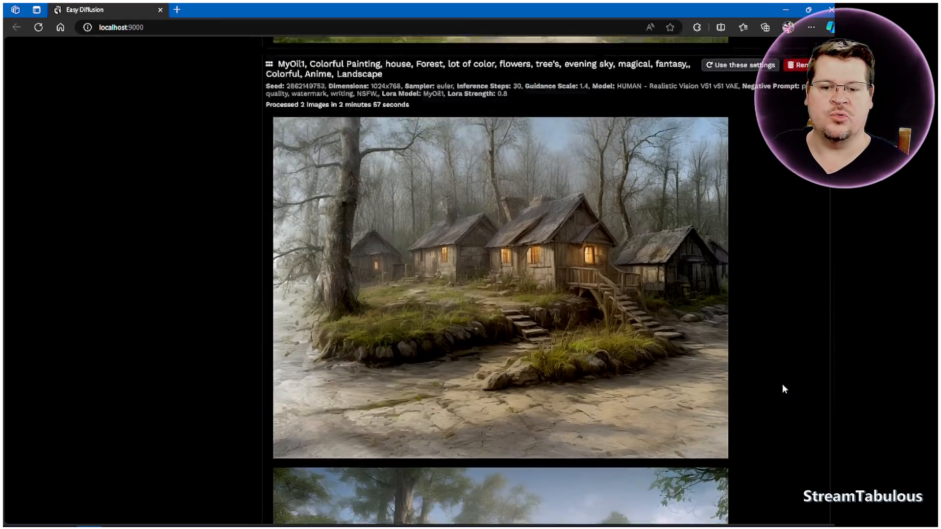
{"action": "scroll", "coordinate": [782, 388], "scroll_direction": "up", "scroll_amount": 7}
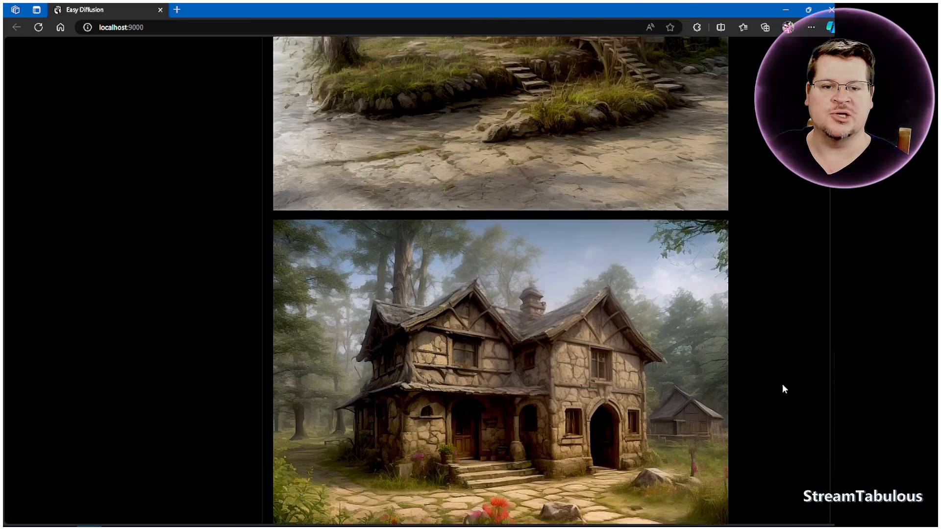
{"action": "scroll", "coordinate": [784, 389], "scroll_direction": "up", "scroll_amount": 1}
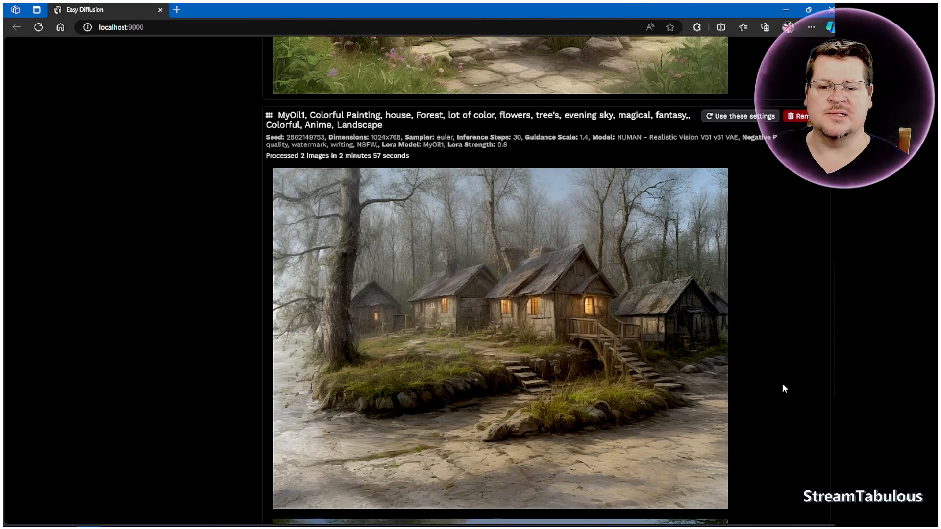
{"action": "scroll", "coordinate": [783, 389], "scroll_direction": "down", "scroll_amount": 6}
{"action": "scroll", "coordinate": [783, 385], "scroll_direction": "up", "scroll_amount": 10}
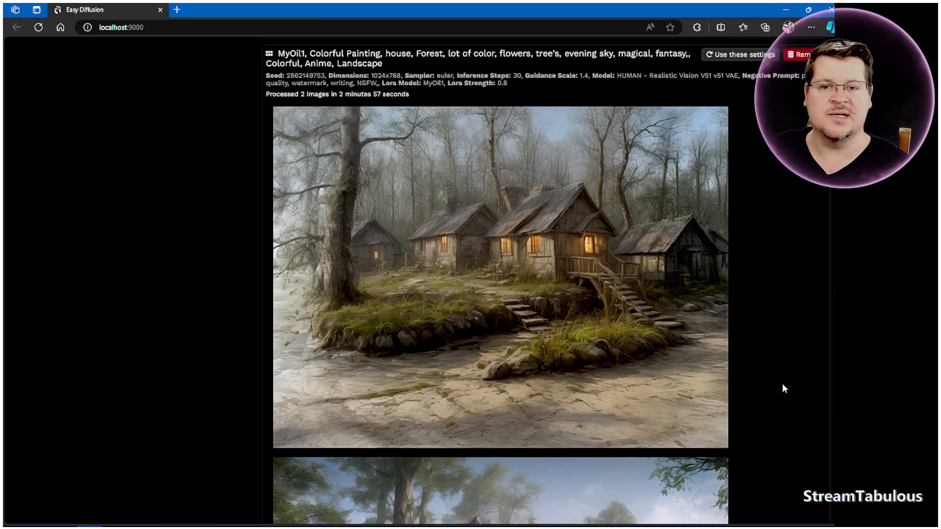
{"action": "scroll", "coordinate": [782, 389], "scroll_direction": "up", "scroll_amount": 10}
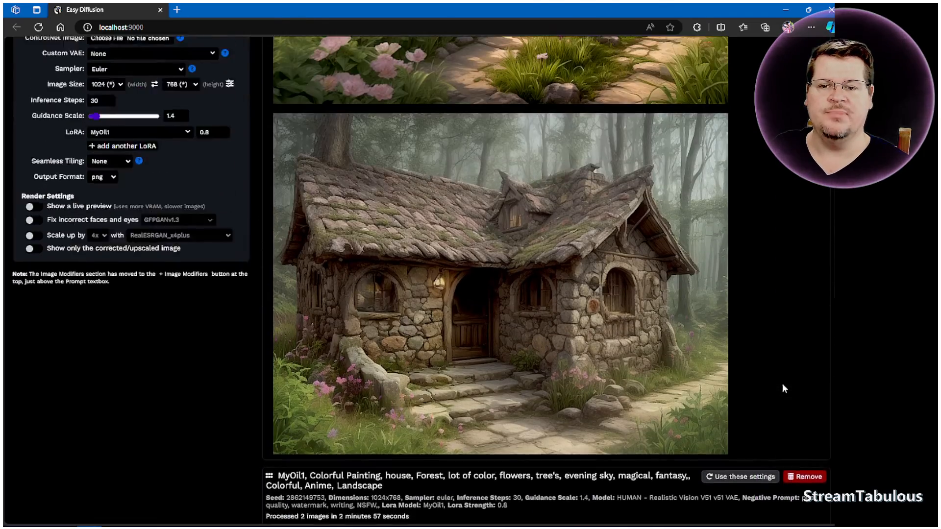
{"action": "scroll", "coordinate": [783, 385], "scroll_direction": "up", "scroll_amount": 2}
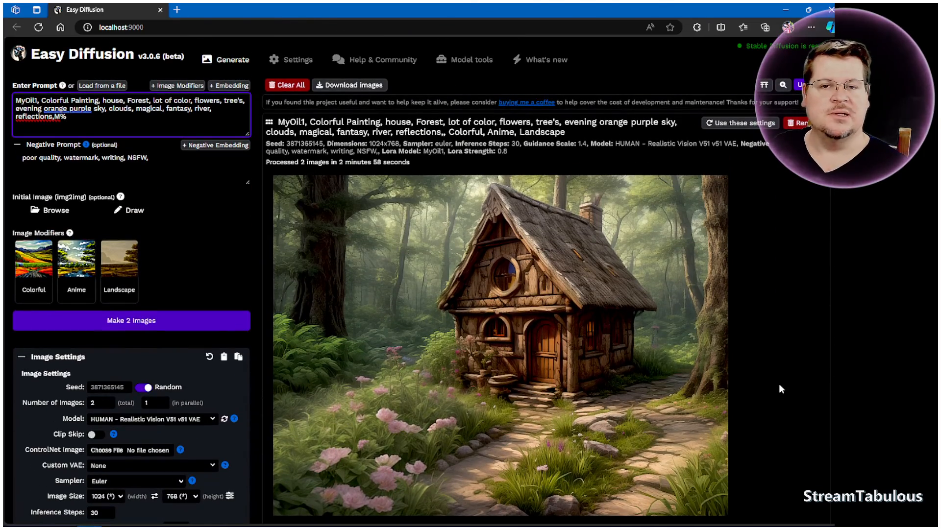